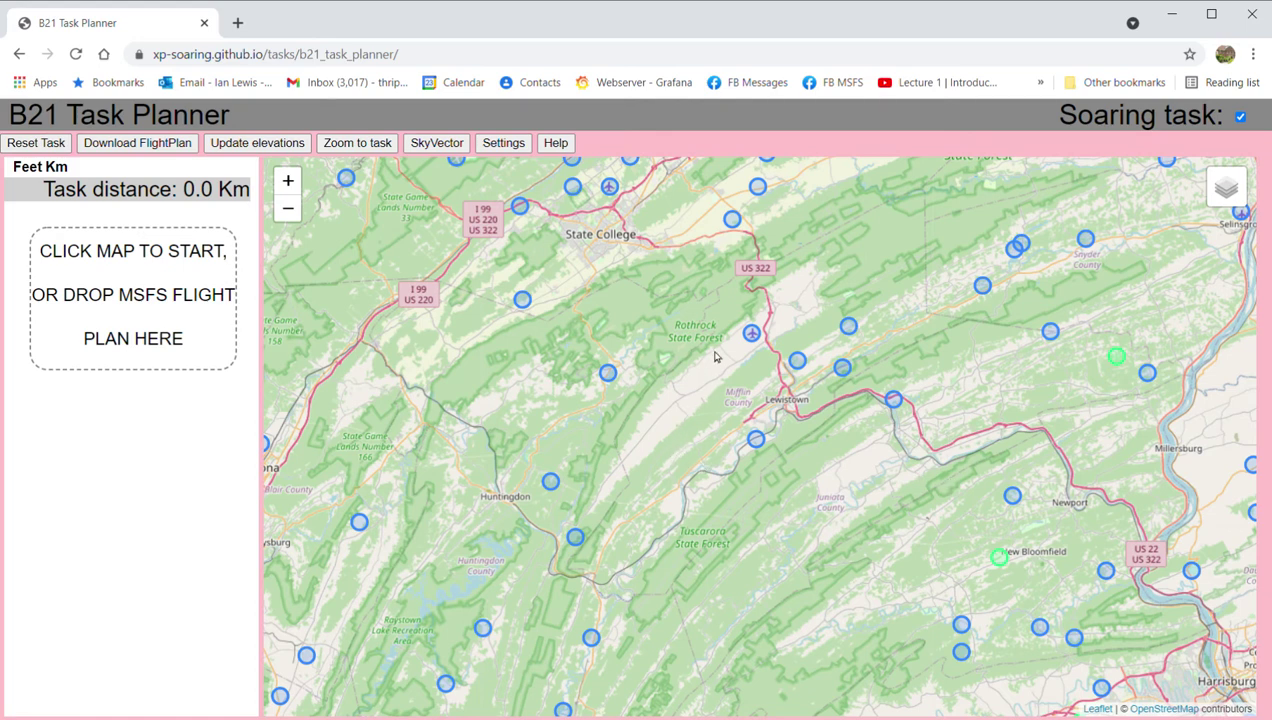
# Preview the TopoMap, NatGeo, Outdoor, StamenTerrain and Satellite base maps, and inspect the airfield near Reedsville in satellite imagery.
pyautogui.moveTo(1224, 190)
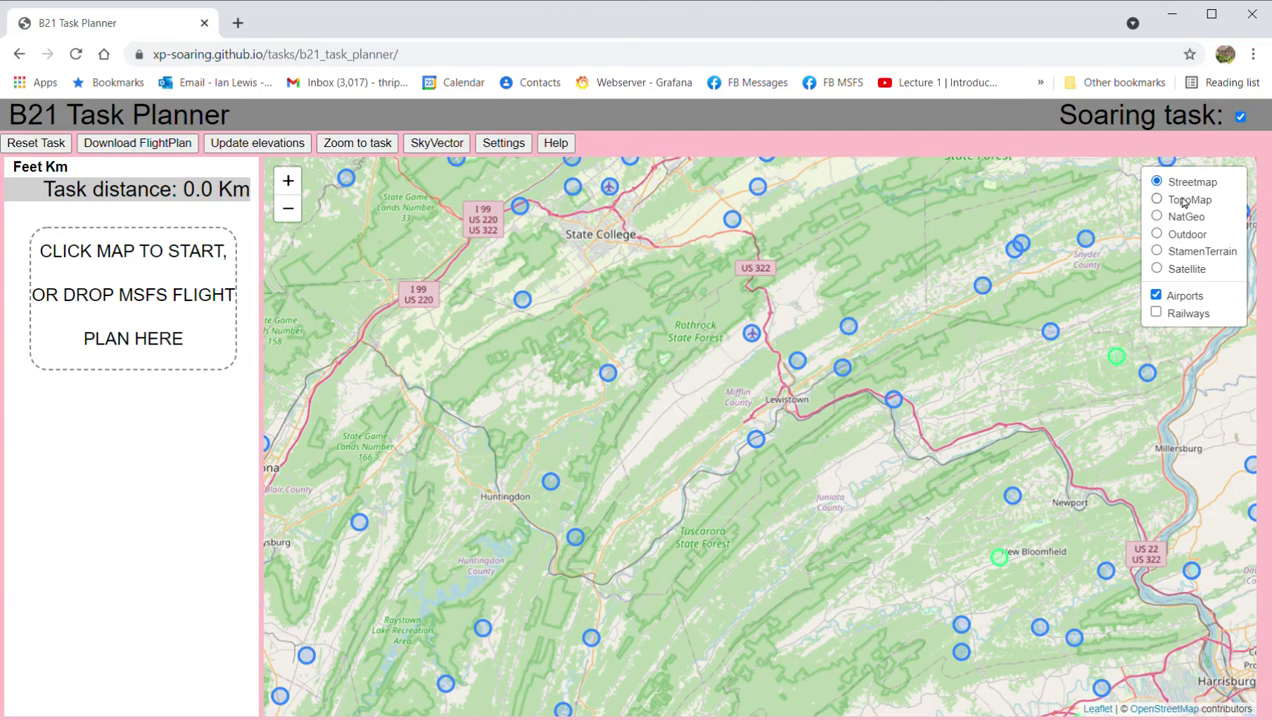
pyautogui.click(1183, 203)
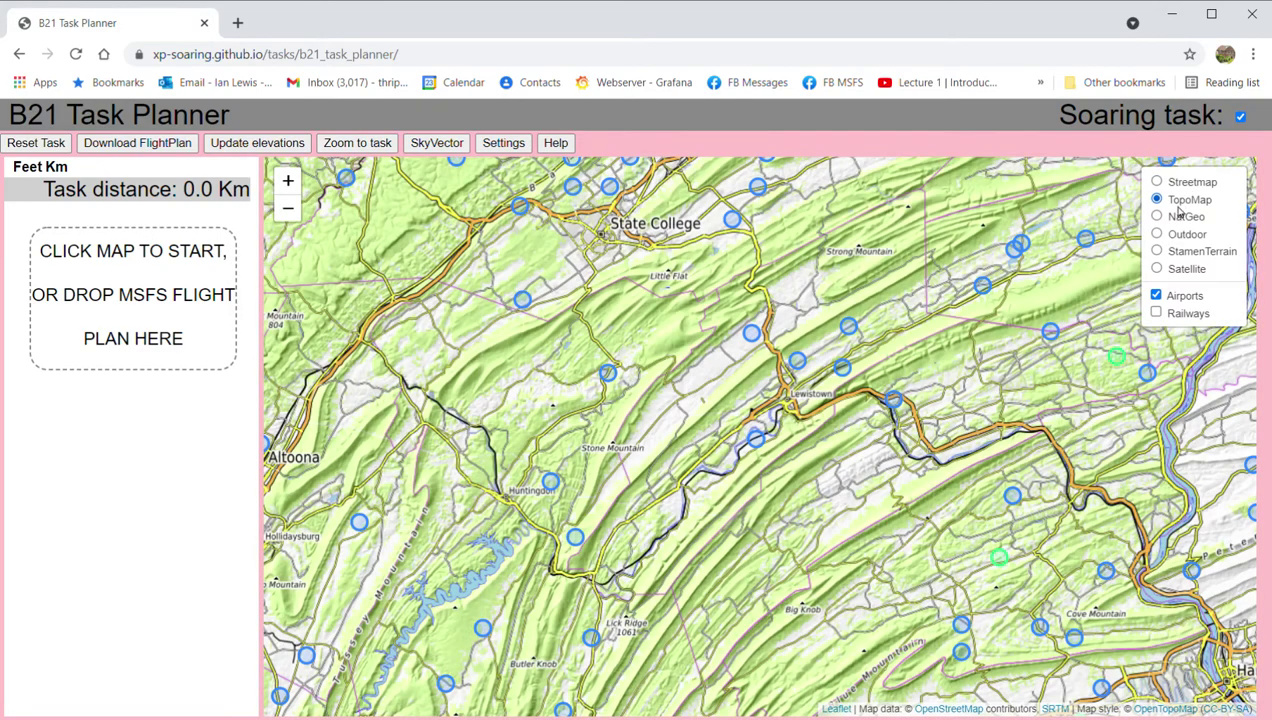
pyautogui.click(1187, 218)
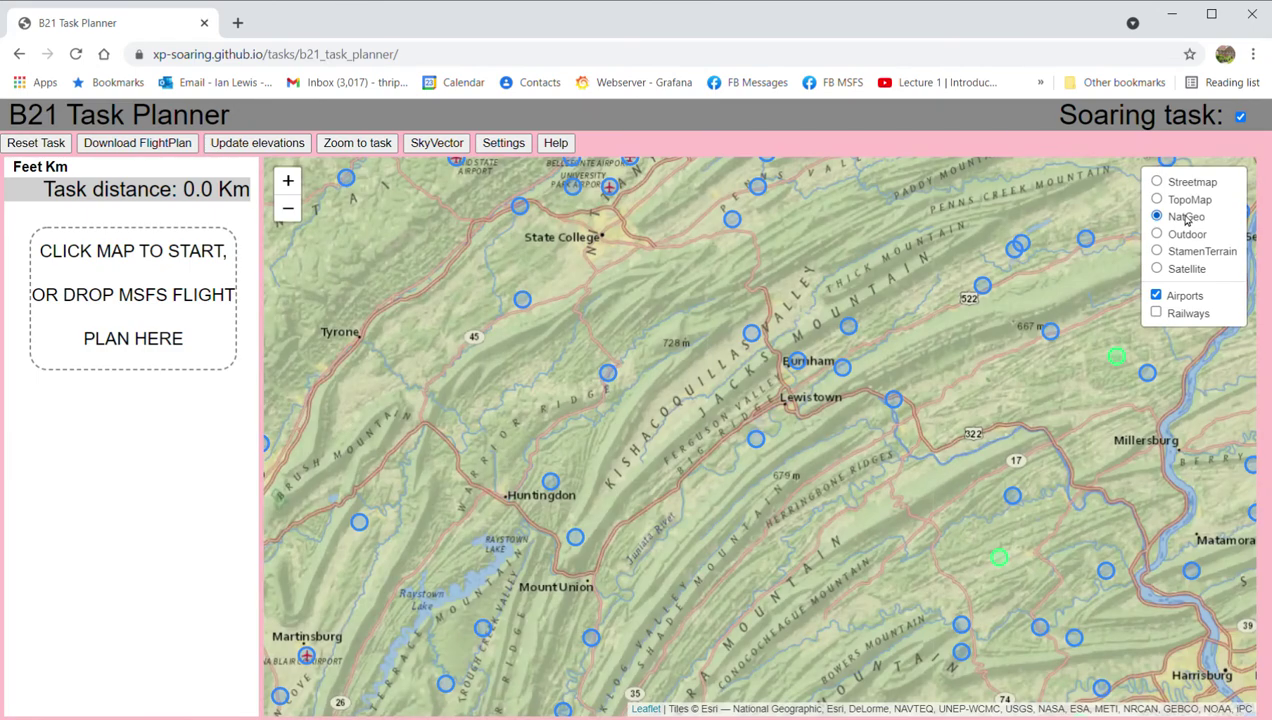
pyautogui.click(1177, 240)
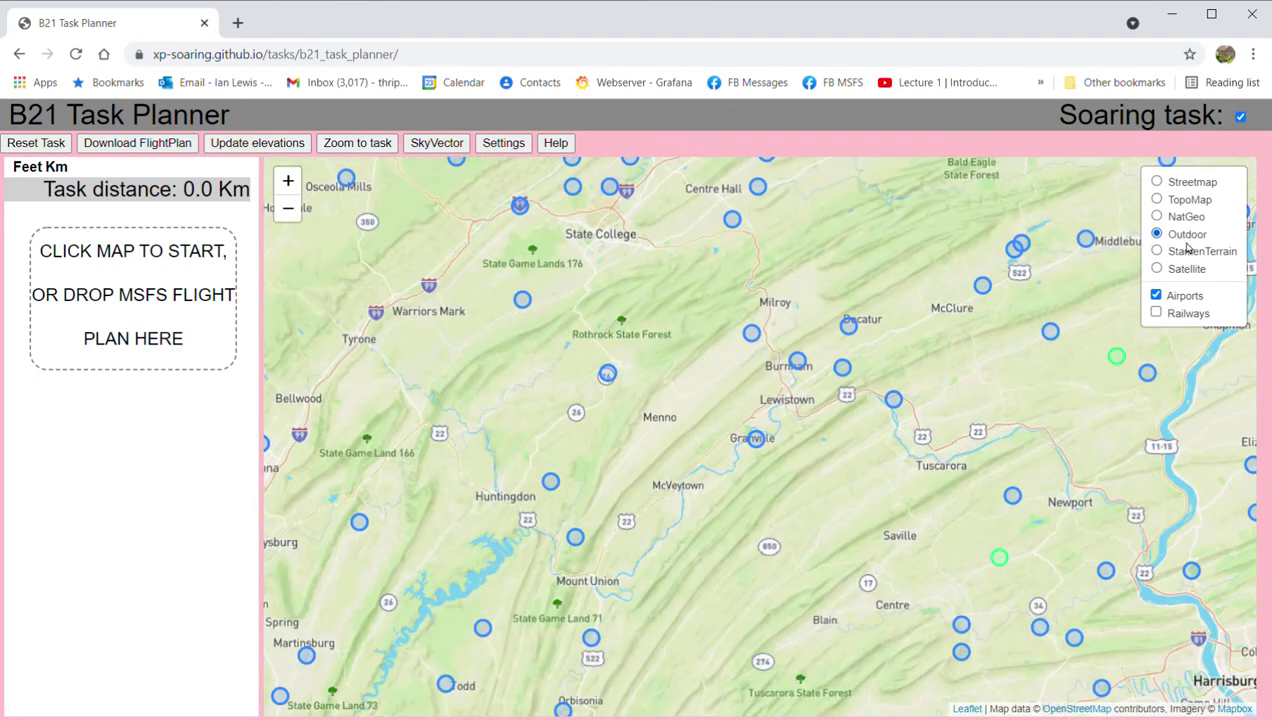
pyautogui.click(1199, 254)
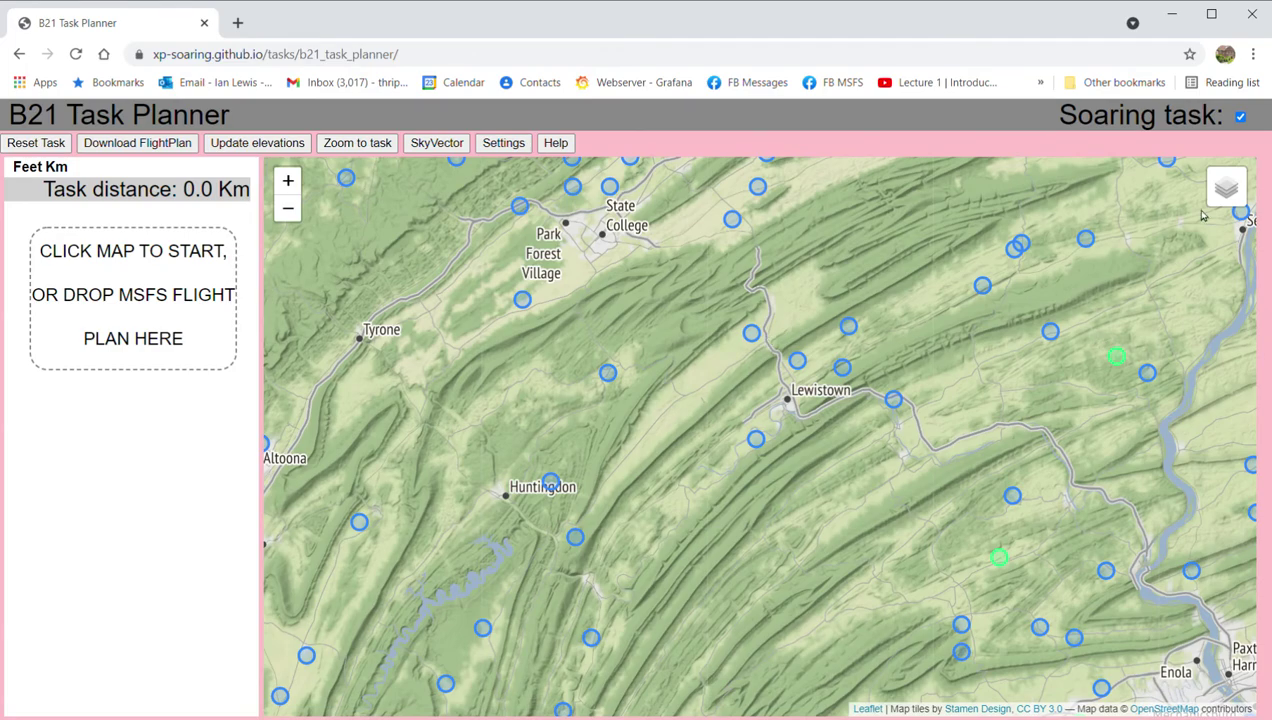
pyautogui.click(1189, 271)
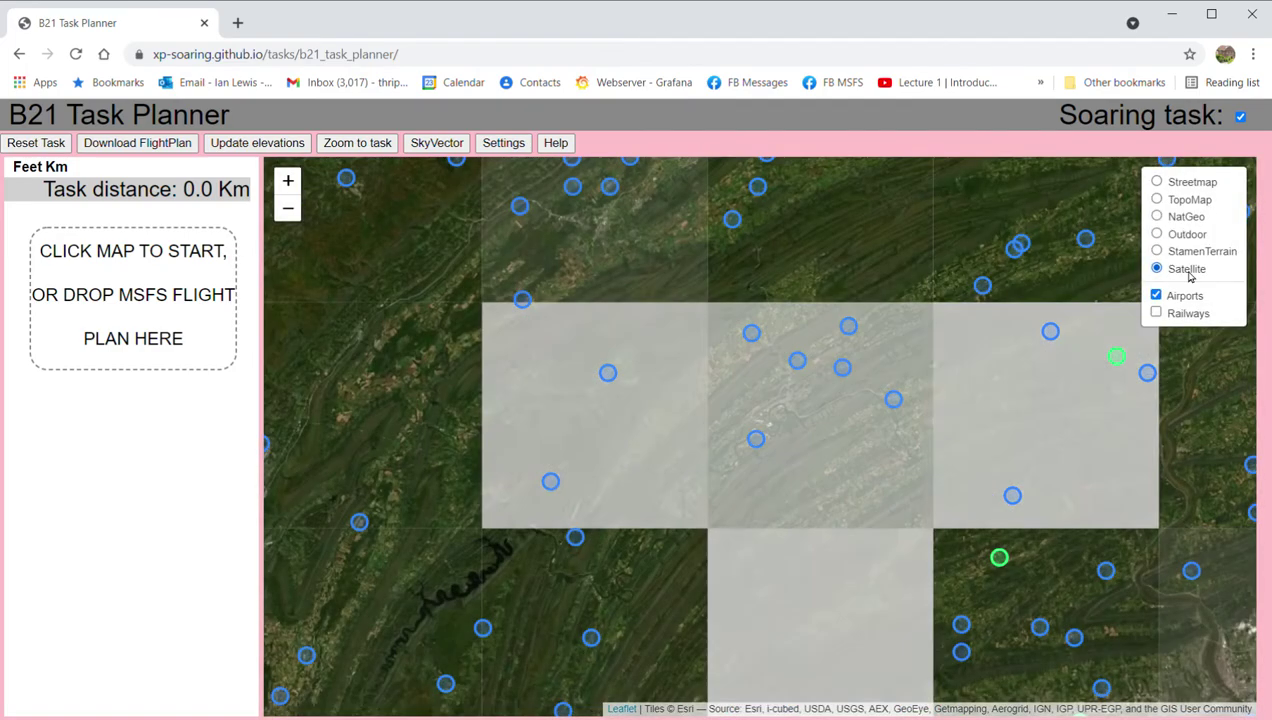
pyautogui.scroll(3, 735, 368)
pyautogui.scroll(5, 818, 281)
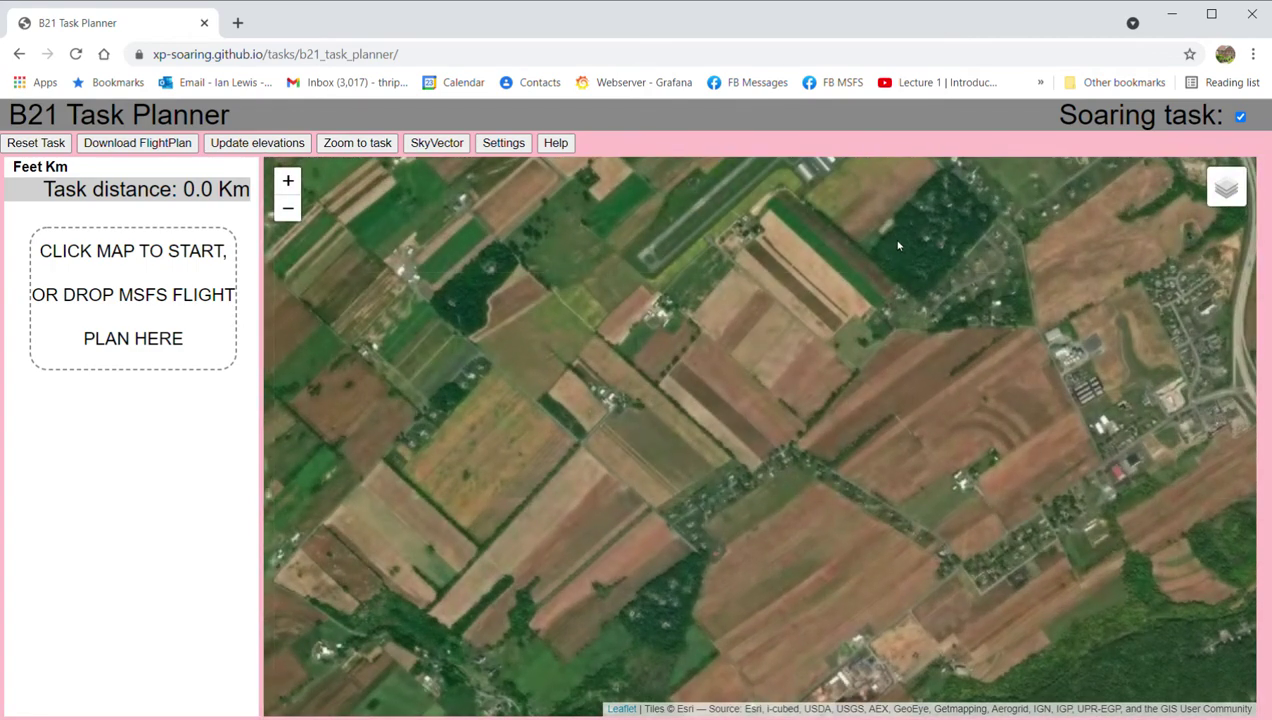
pyautogui.moveTo(898, 245); pyautogui.dragTo(900, 328)
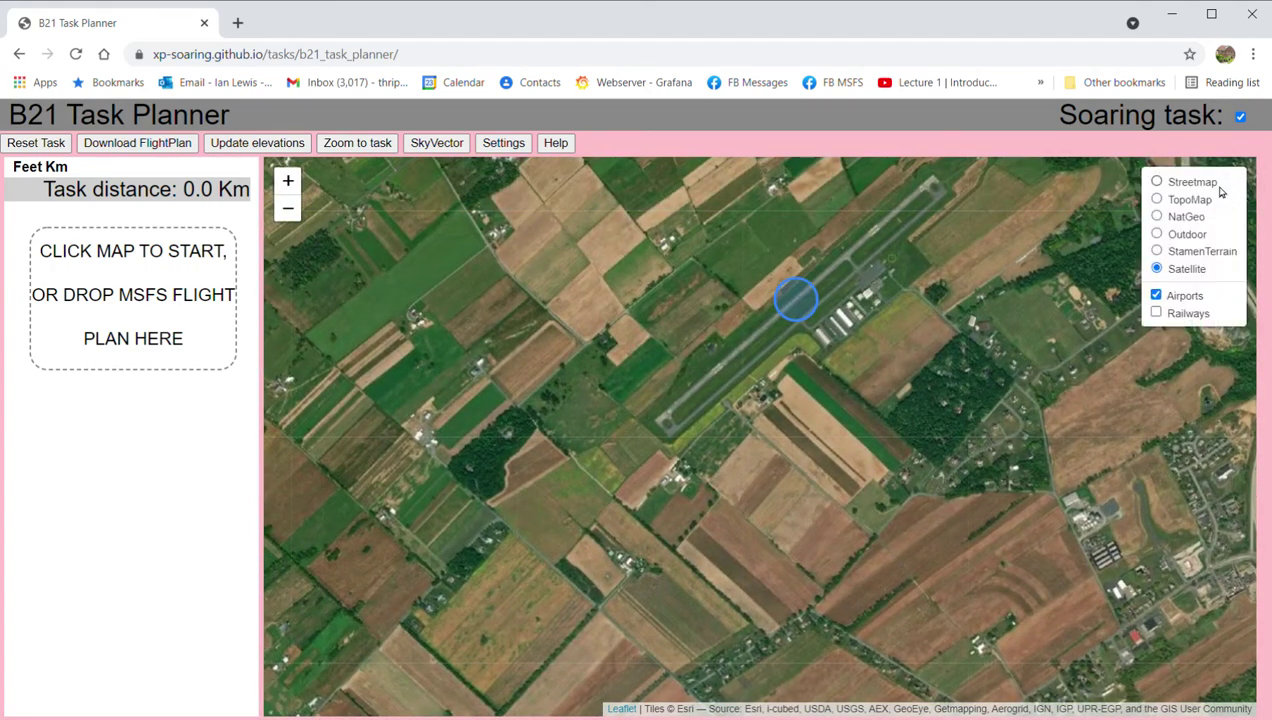
# Set the base map to Streetmap and show the region around State College and Lewistown.
pyautogui.click(1193, 185)
pyautogui.scroll(-5, 808, 387)
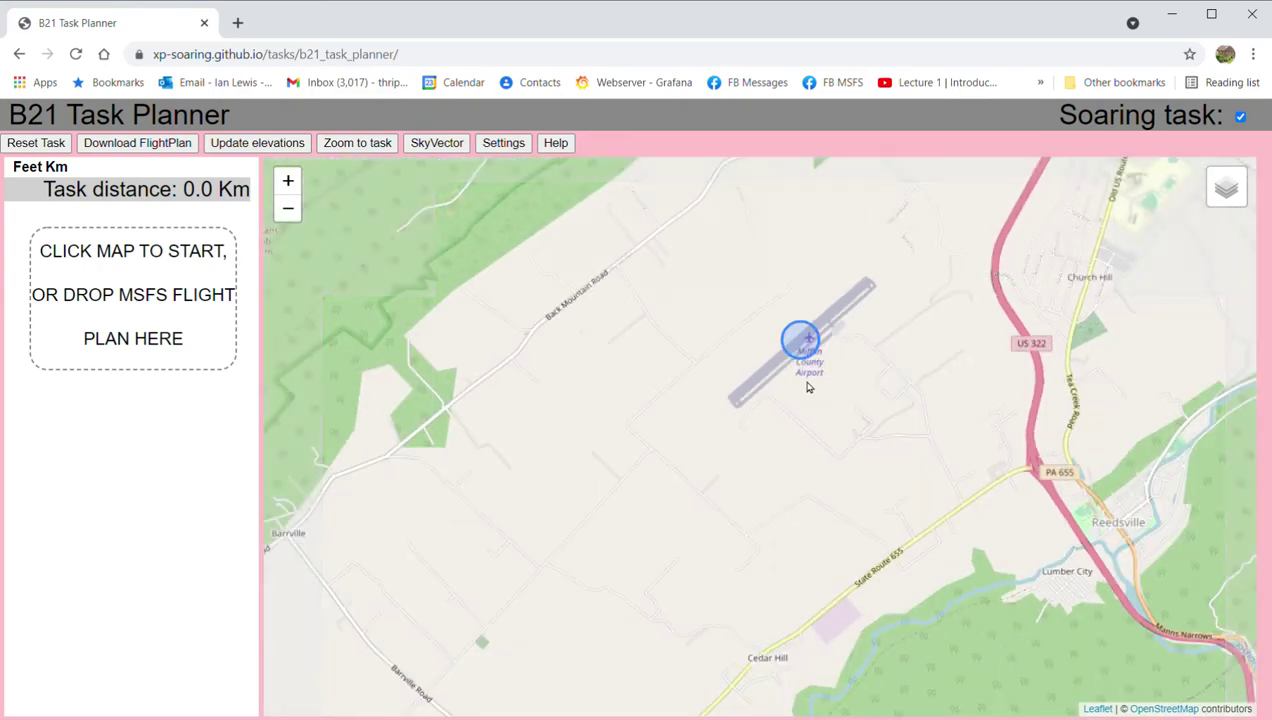
pyautogui.scroll(-1, 808, 387)
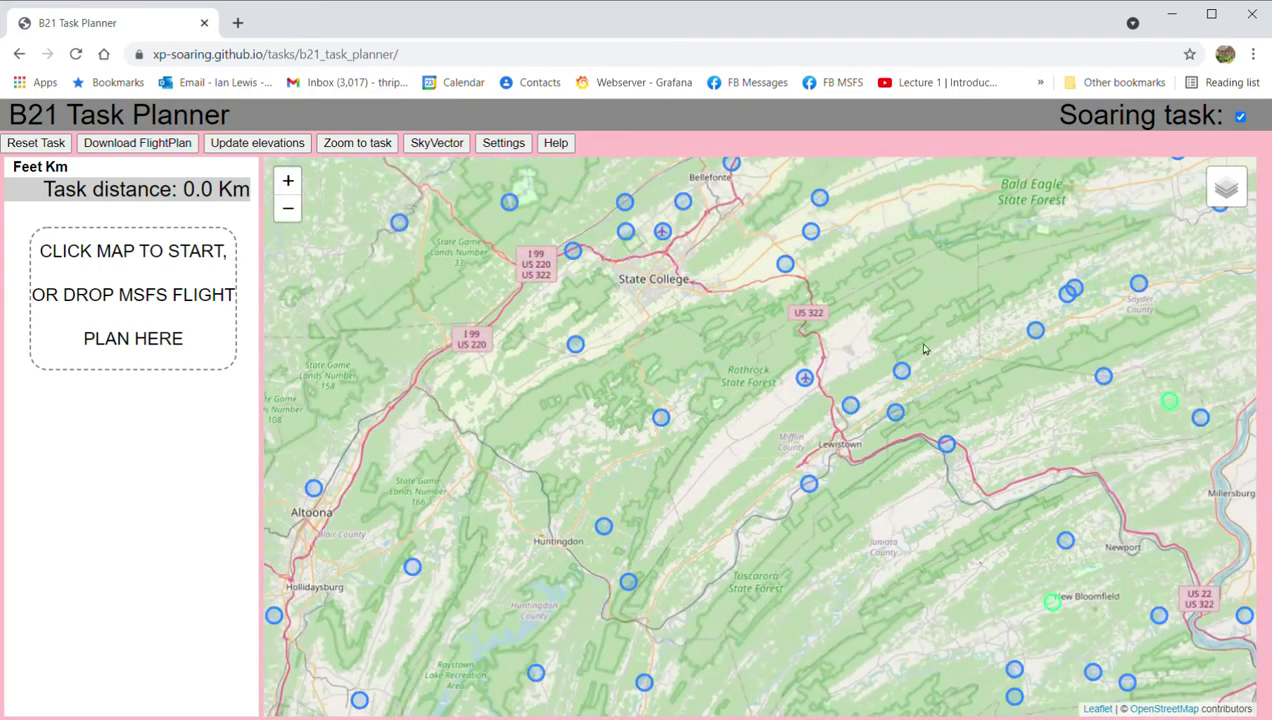
pyautogui.moveTo(759, 463); pyautogui.dragTo(678, 527)
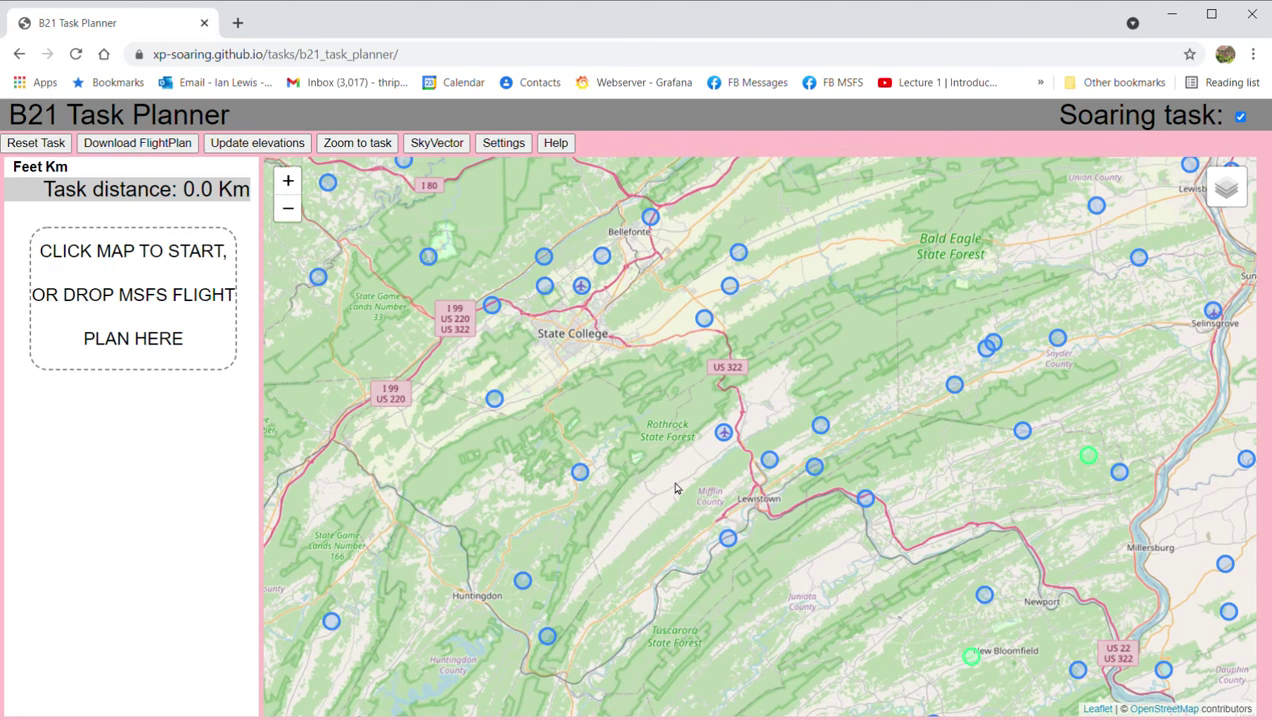
pyautogui.moveTo(675, 488); pyautogui.dragTo(690, 472)
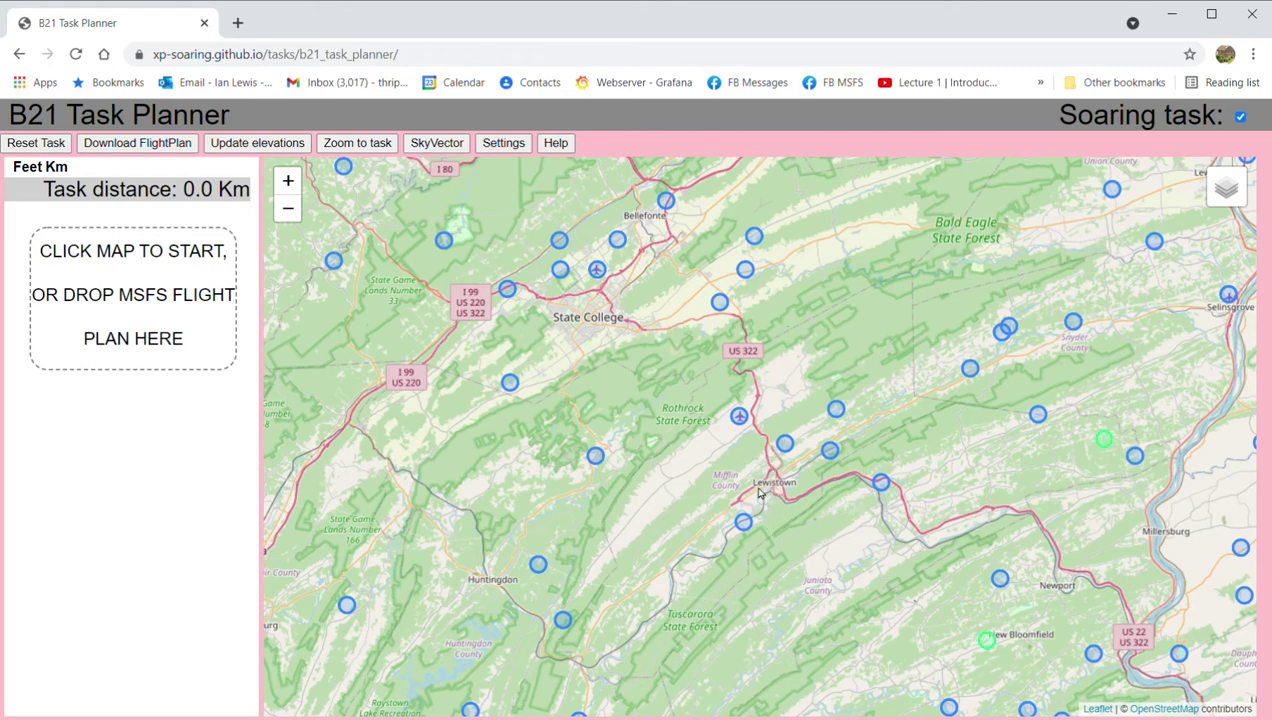
# Add the Mifflin Co airport (KRVL) northwest of Lewistown as the first waypoint, with runway 24.
pyautogui.click(740, 416)
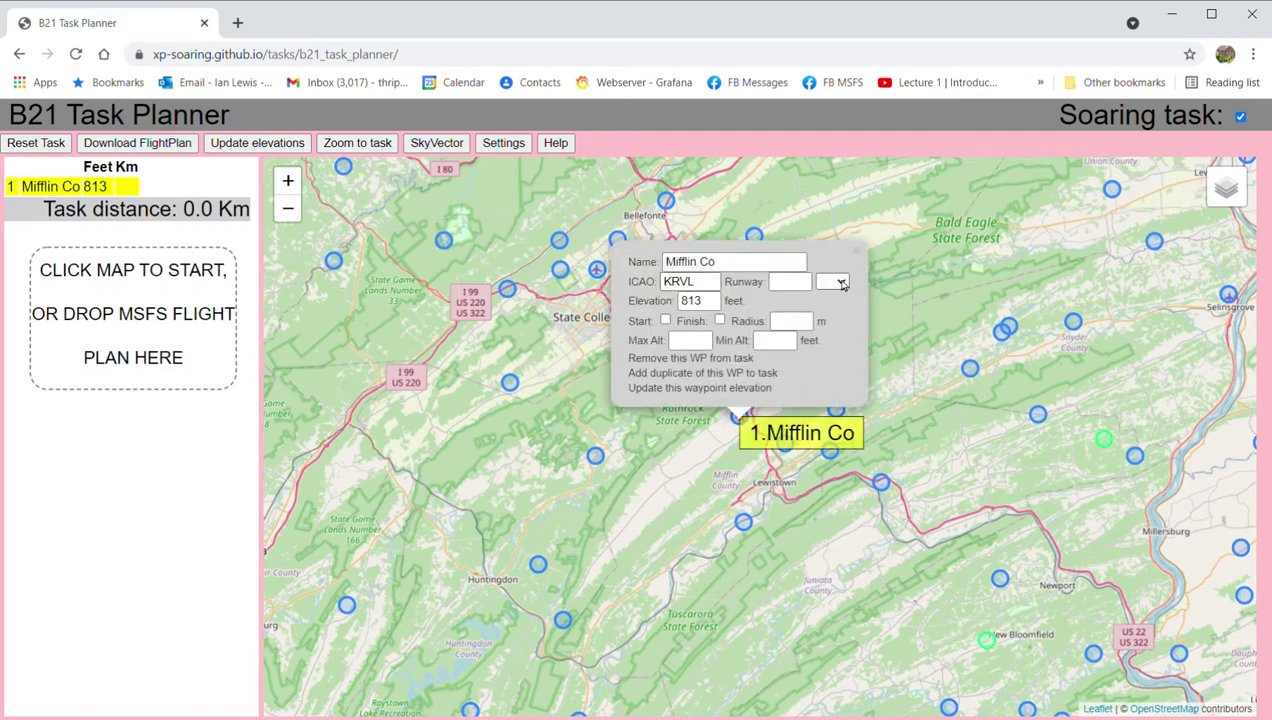
pyautogui.click(843, 284)
pyautogui.click(835, 332)
pyautogui.moveTo(721, 310); pyautogui.dragTo(683, 300)
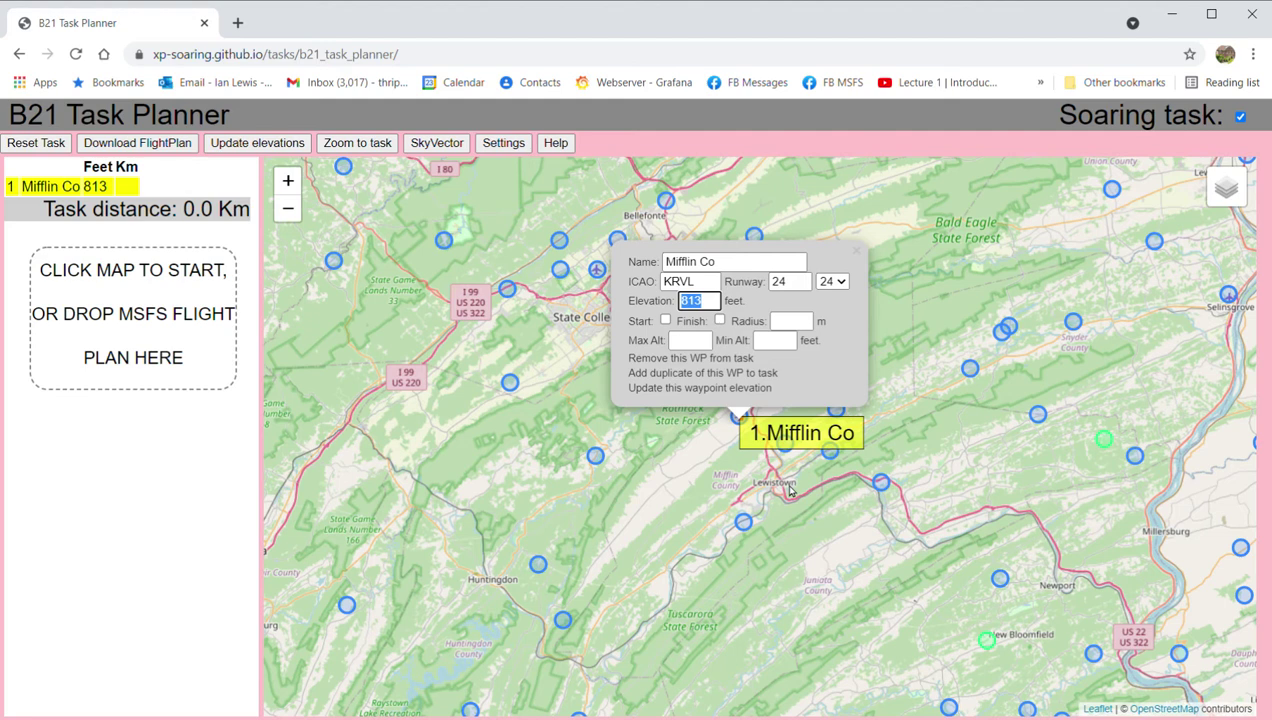
pyautogui.click(858, 253)
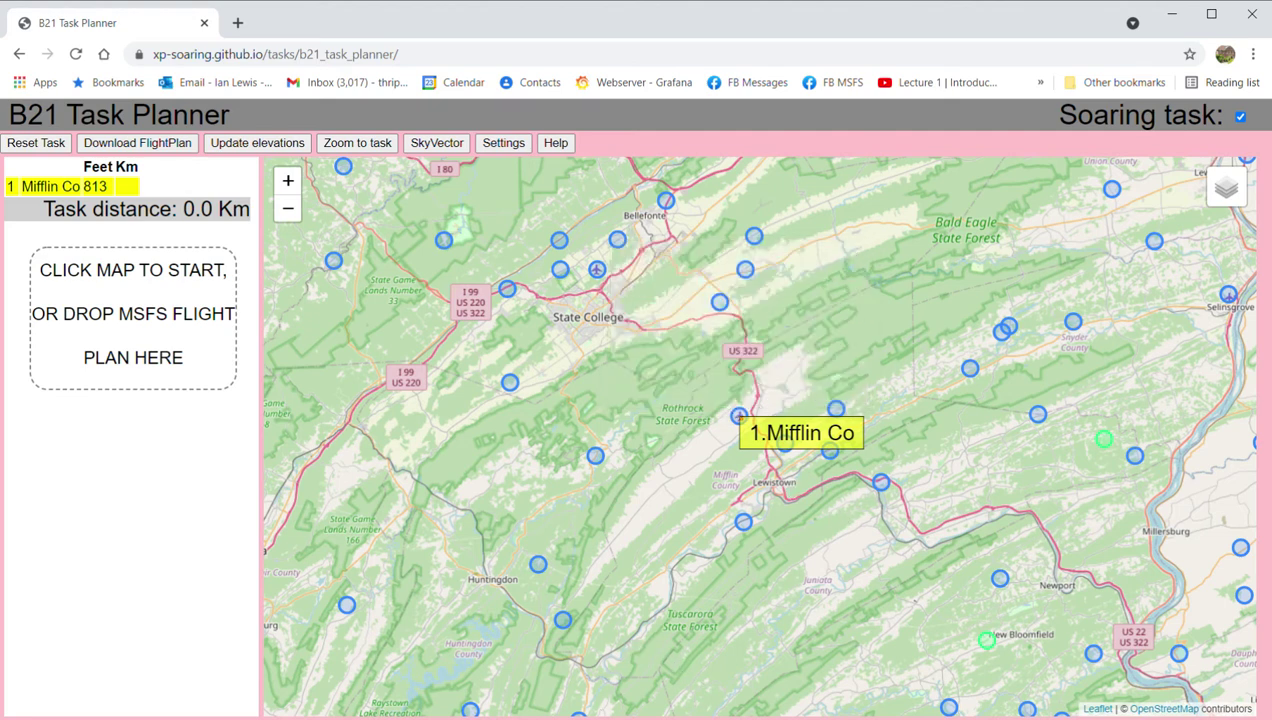
# Add a second waypoint at the railway bridge over the river southwest of Lewistown, just north of the PA 103 label.
pyautogui.scroll(1, 694, 595)
pyautogui.scroll(3, 694, 595)
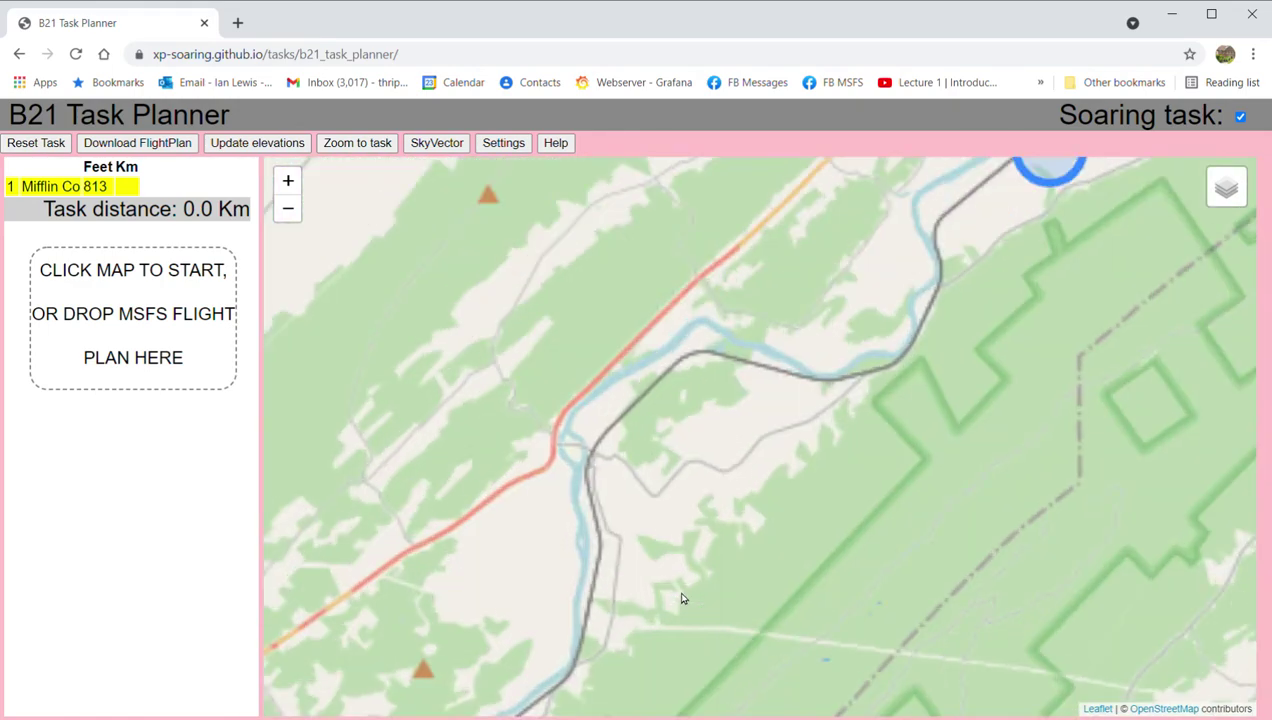
pyautogui.moveTo(590, 635); pyautogui.dragTo(690, 361)
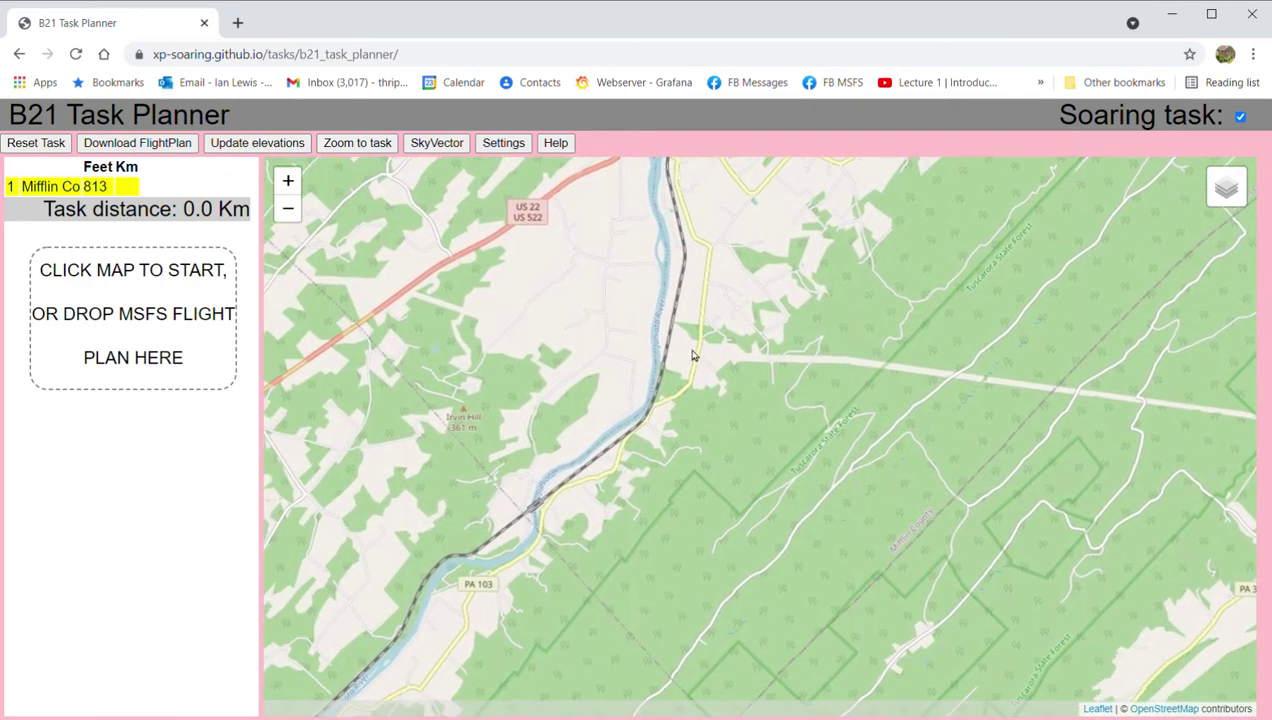
pyautogui.click(537, 507)
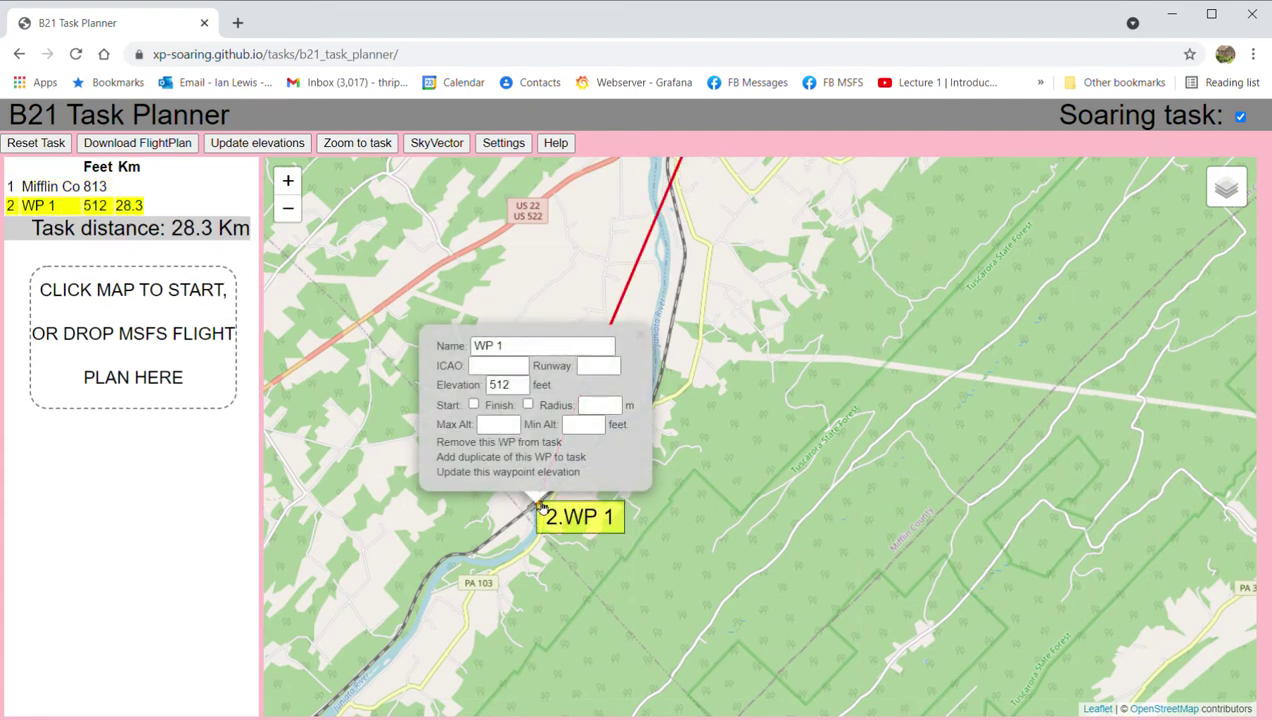
# Rename the new bridge waypoint as B21 Bridge.
pyautogui.moveTo(516, 352); pyautogui.dragTo(461, 355)
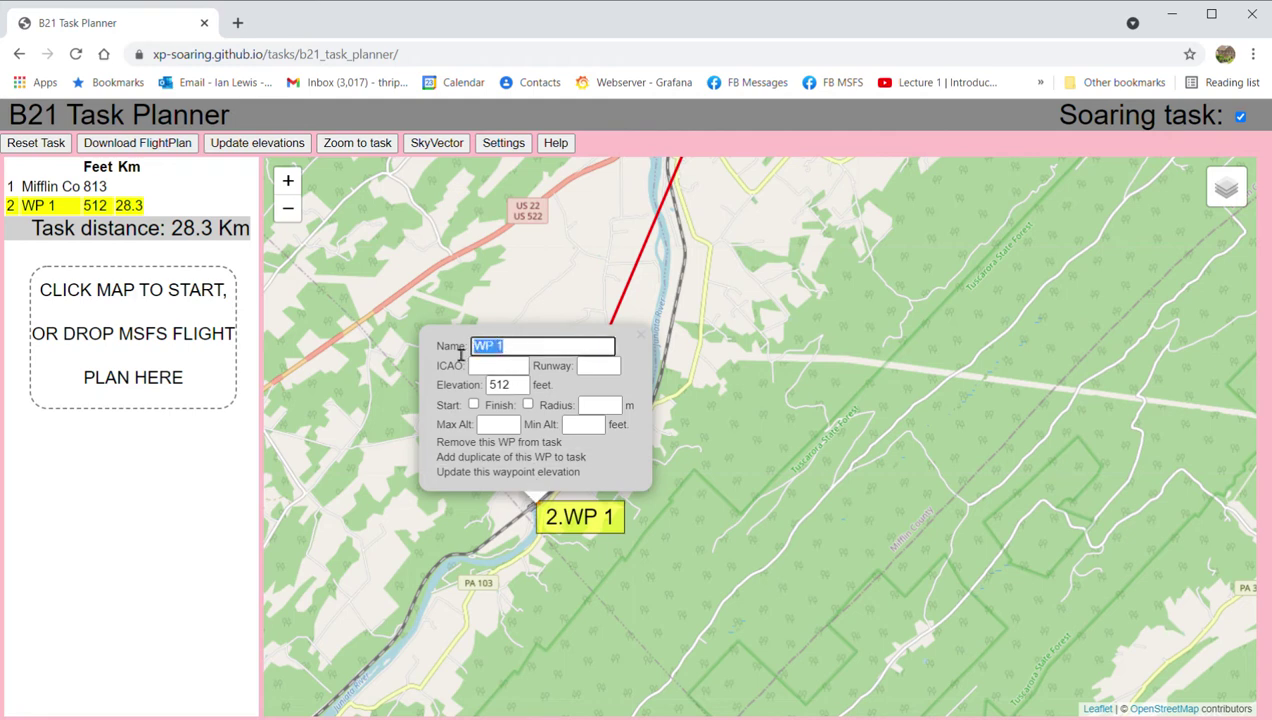
pyautogui.write('B21 Briodge')
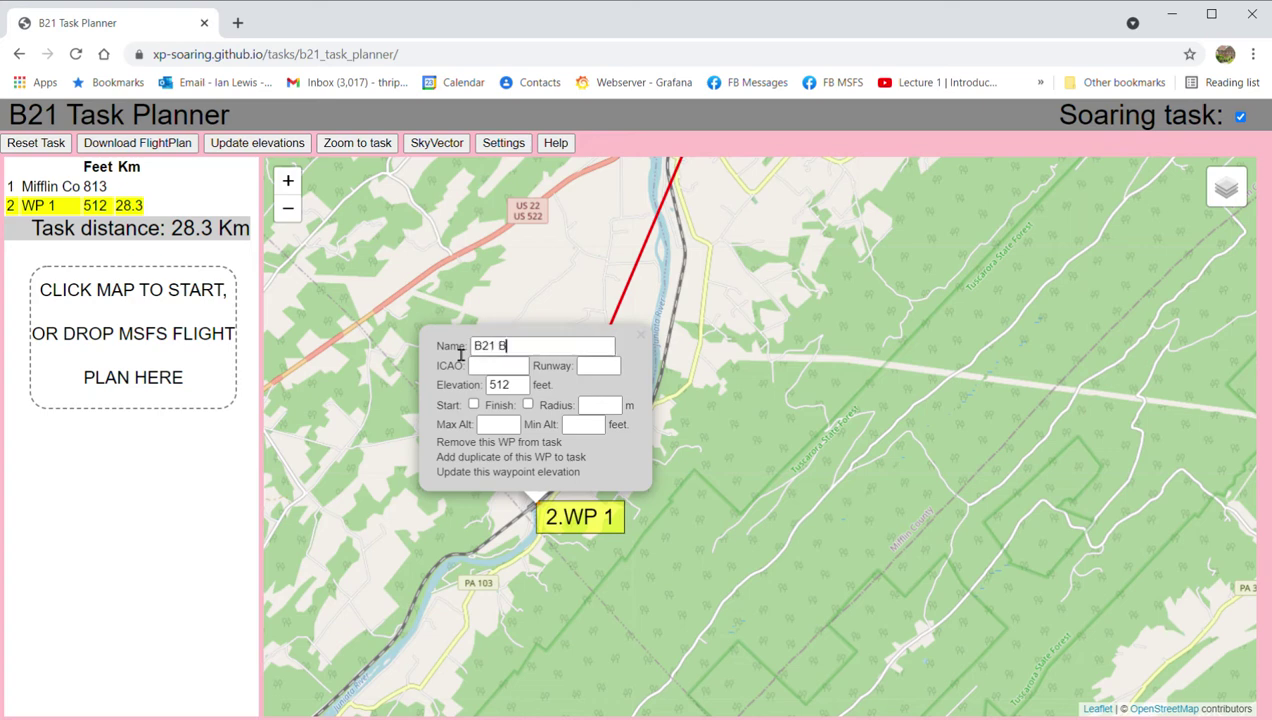
pyautogui.press('BackSpace')
pyautogui.press('BackSpace')
pyautogui.press('BackSpace')
pyautogui.press('BackSpace')
pyautogui.write('dge')
# Set the radius of the B21 Bridge waypoint to 1000 m and close its details.
pyautogui.doubleClick(496, 387)
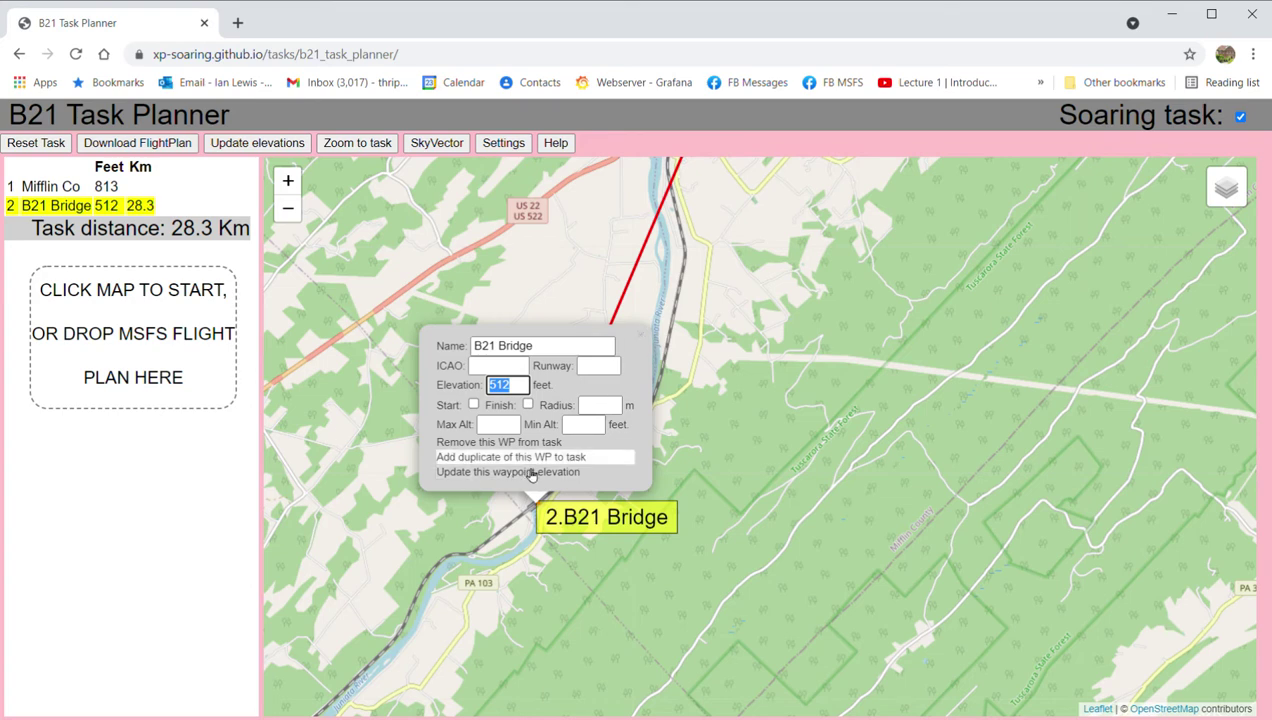
pyautogui.click(603, 410)
pyautogui.write('5000')
pyautogui.press('BackSpace')
pyautogui.press('BackSpace')
pyautogui.press('BackSpace')
pyautogui.press('BackSpace')
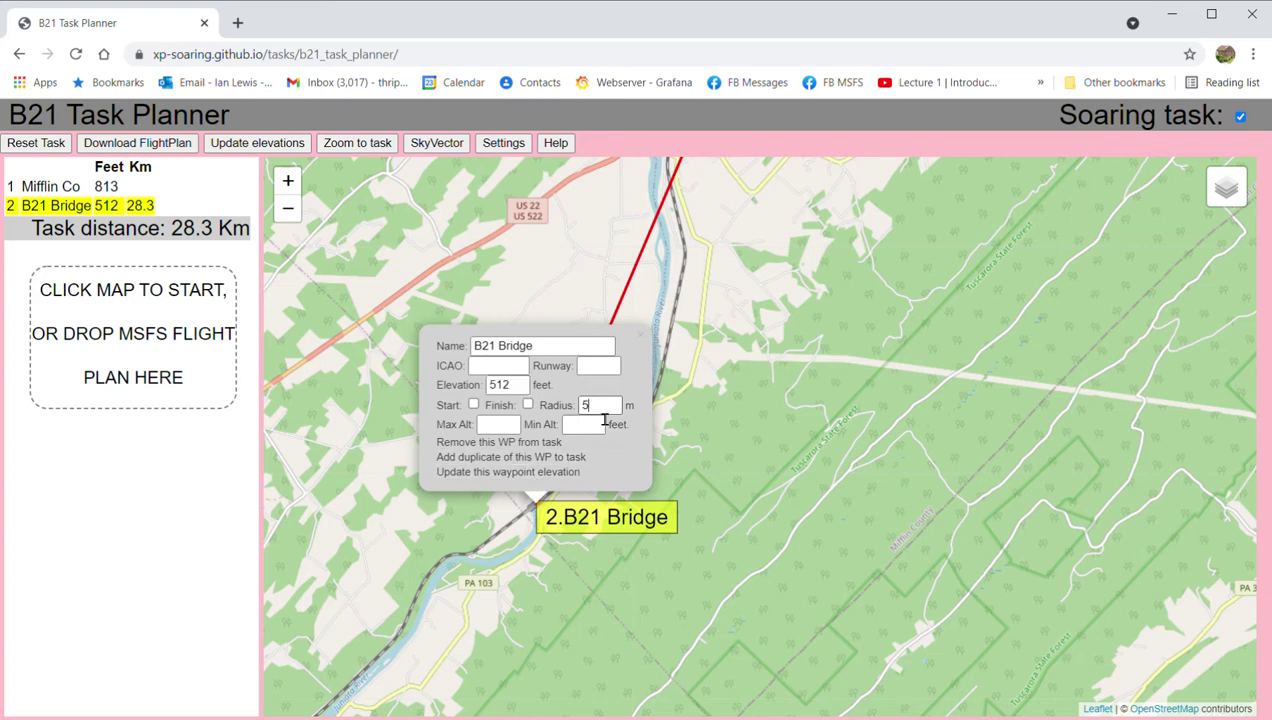
pyautogui.write('1000')
pyautogui.click(644, 337)
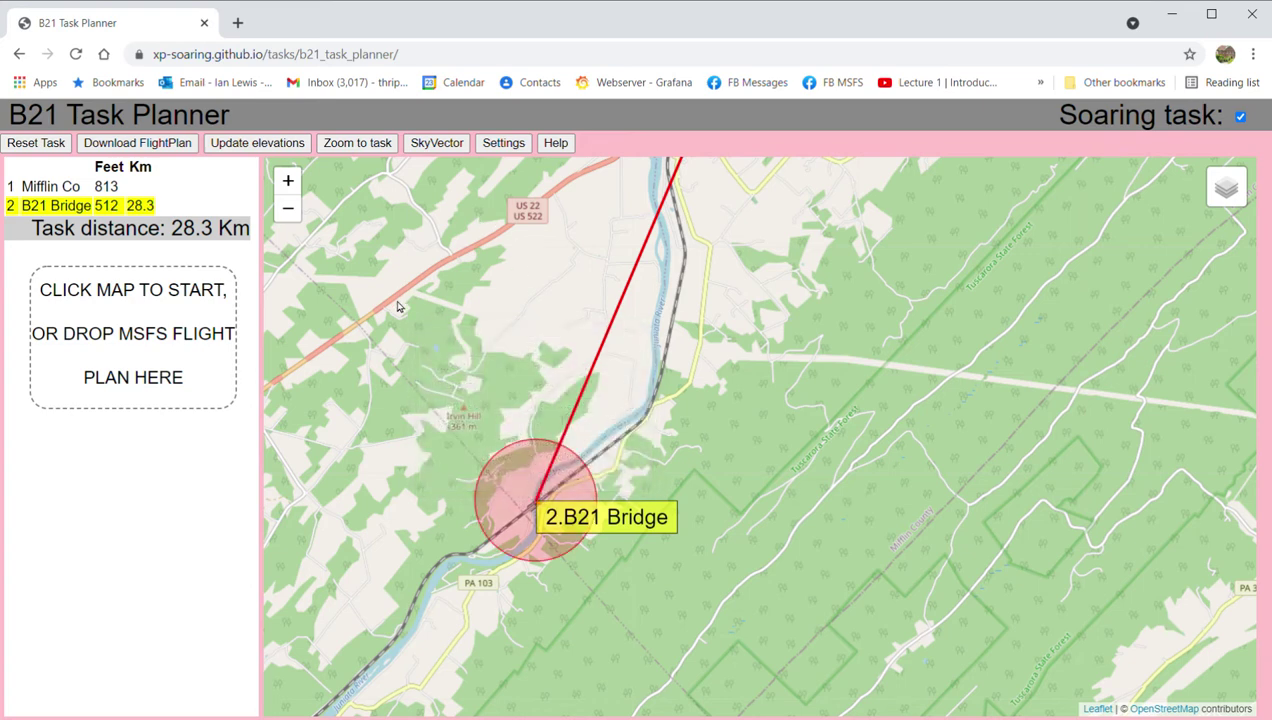
# Add the Eagle Field airport (09PA) west of State College as the third waypoint, with a 1000 m radius and updated elevation.
pyautogui.scroll(-1, 409, 300)
pyautogui.scroll(-1, 670, 314)
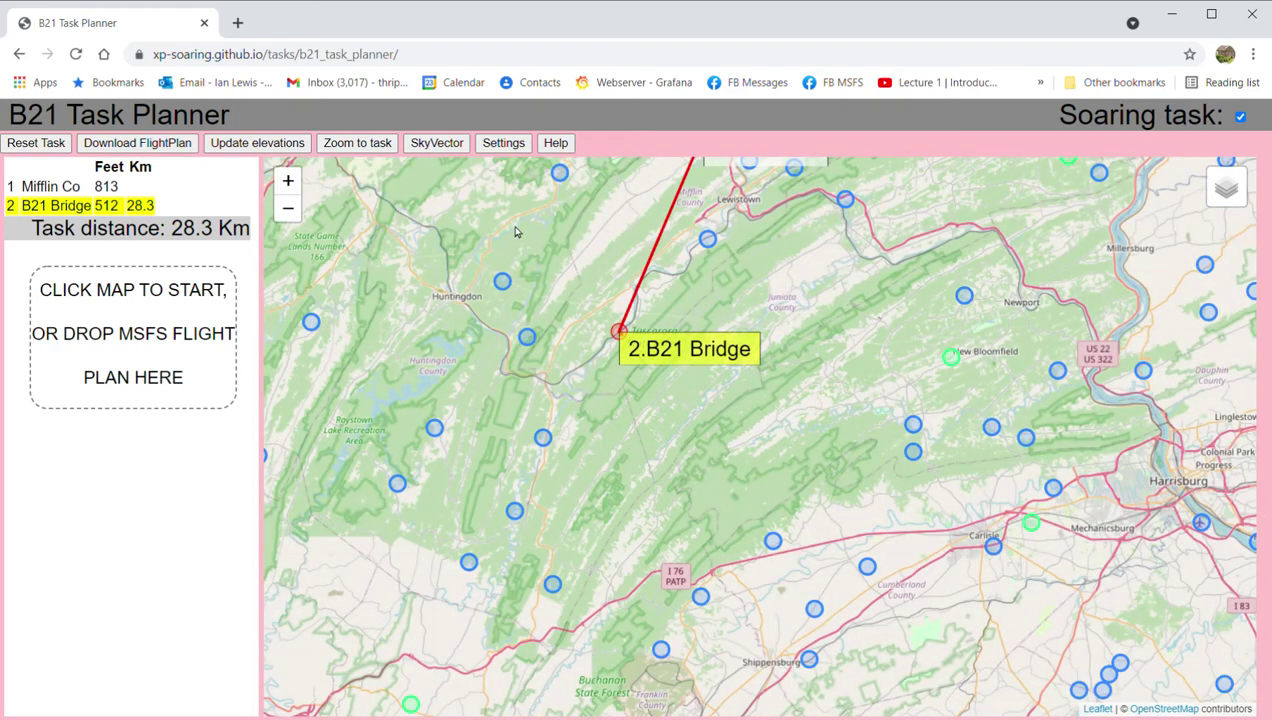
pyautogui.moveTo(630, 301); pyautogui.dragTo(616, 500)
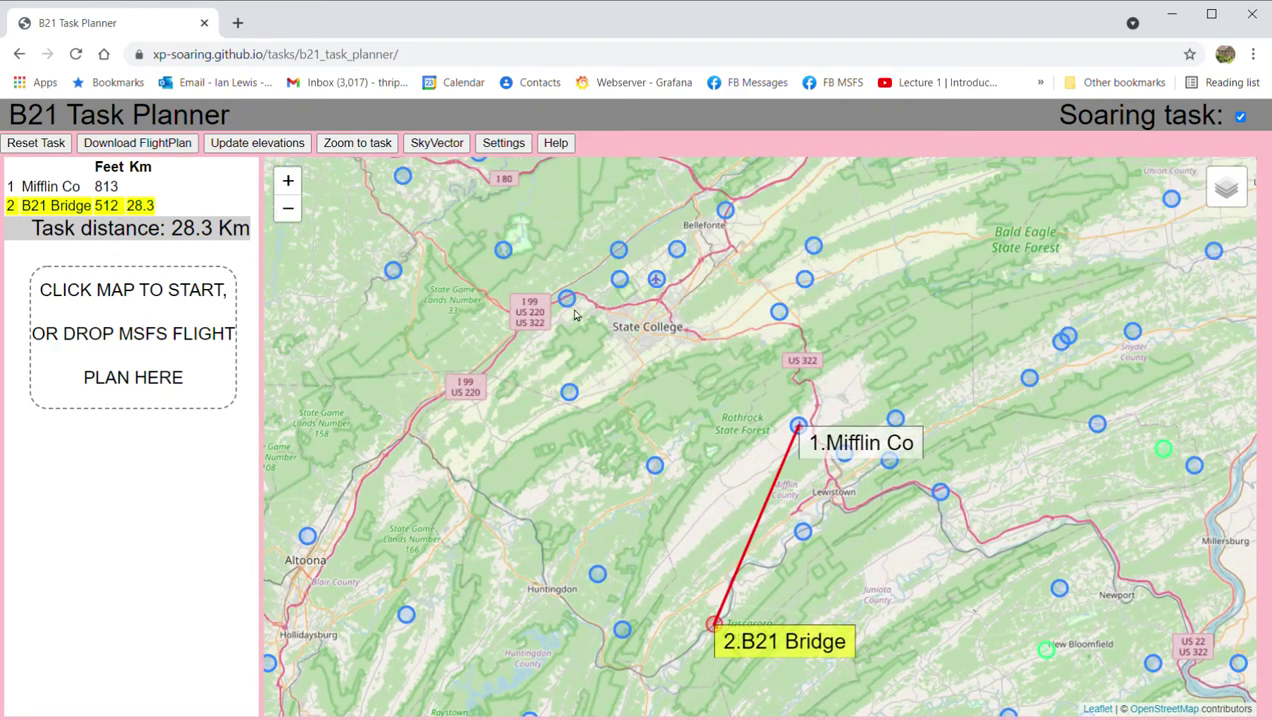
pyautogui.moveTo(567, 300)
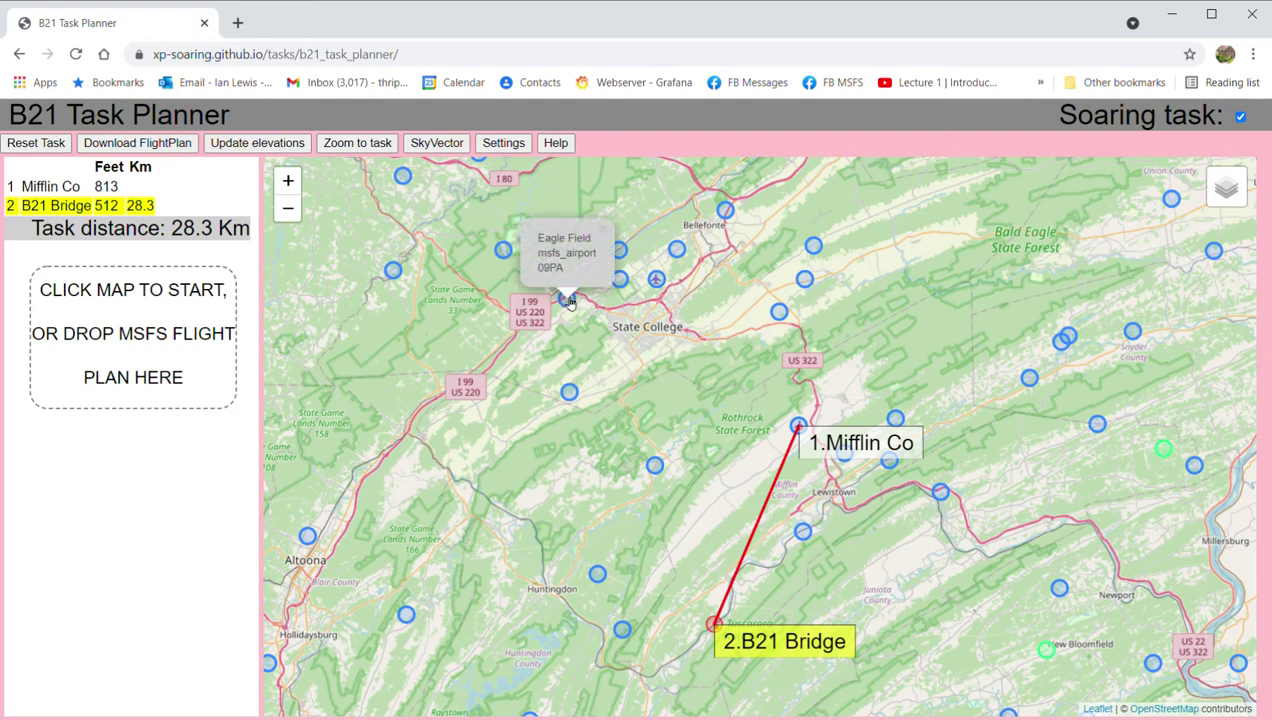
pyautogui.click(568, 302)
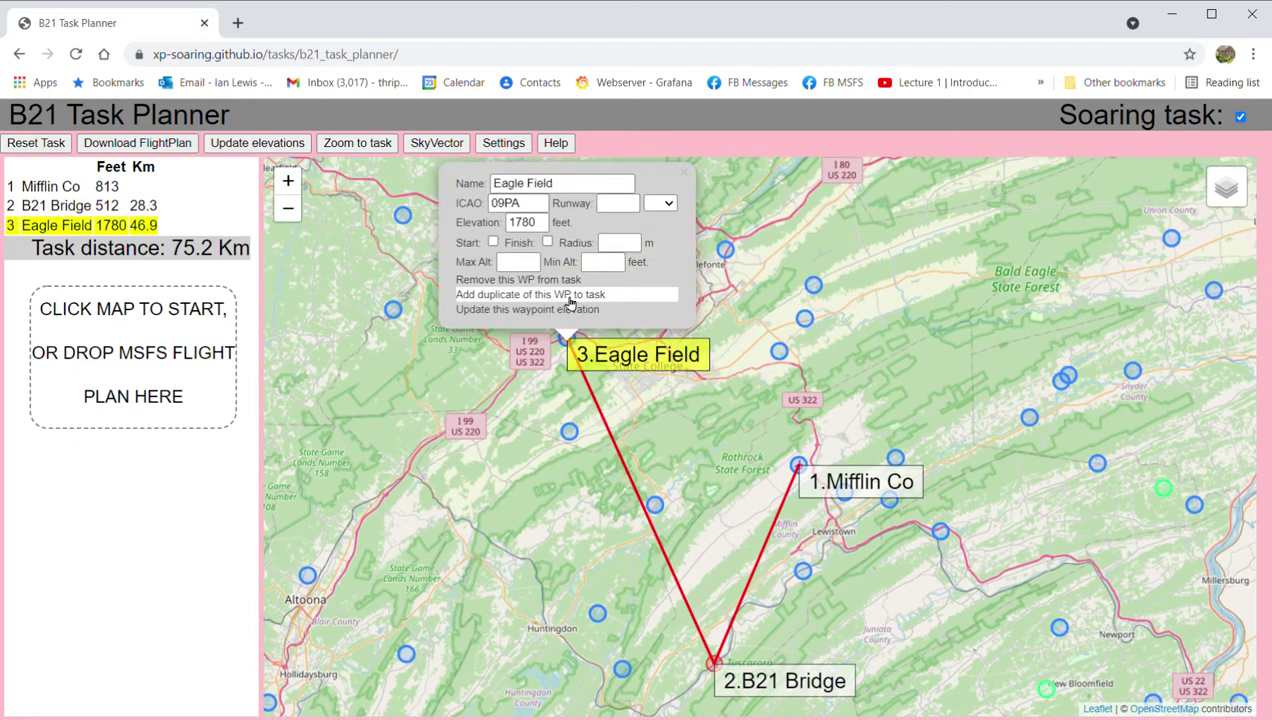
pyautogui.click(622, 246)
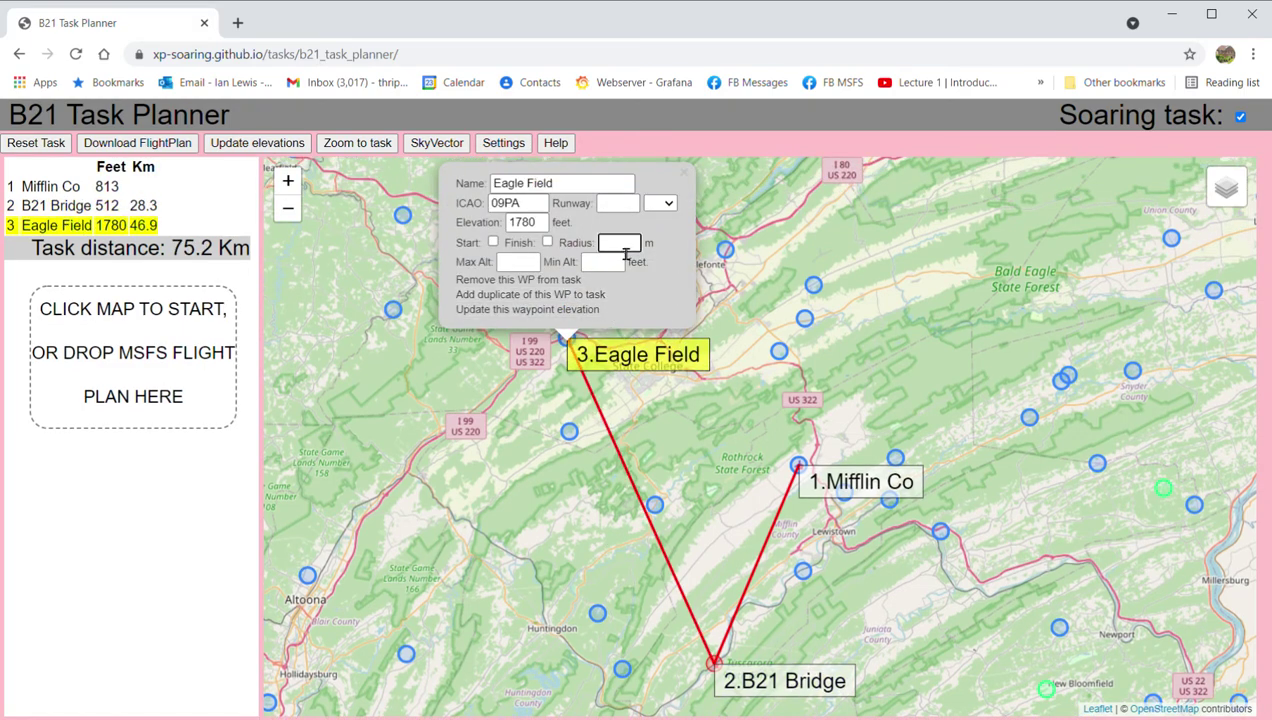
pyautogui.write('1000')
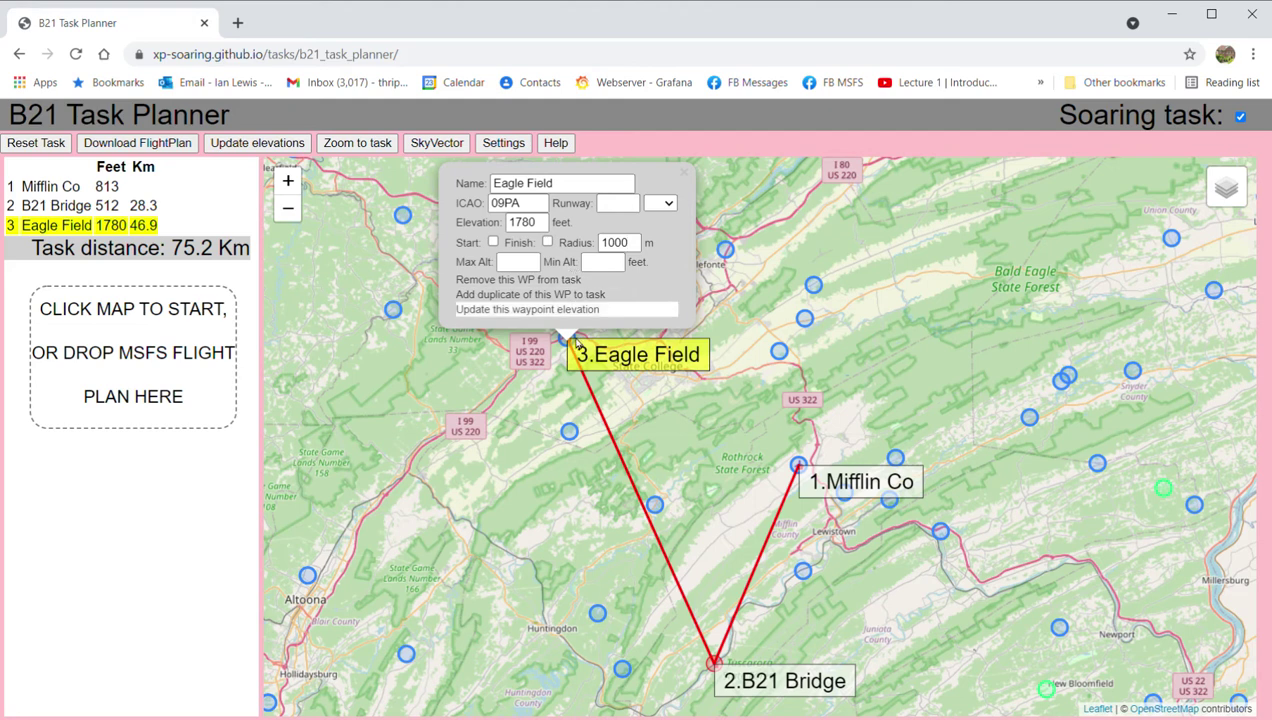
pyautogui.click(566, 310)
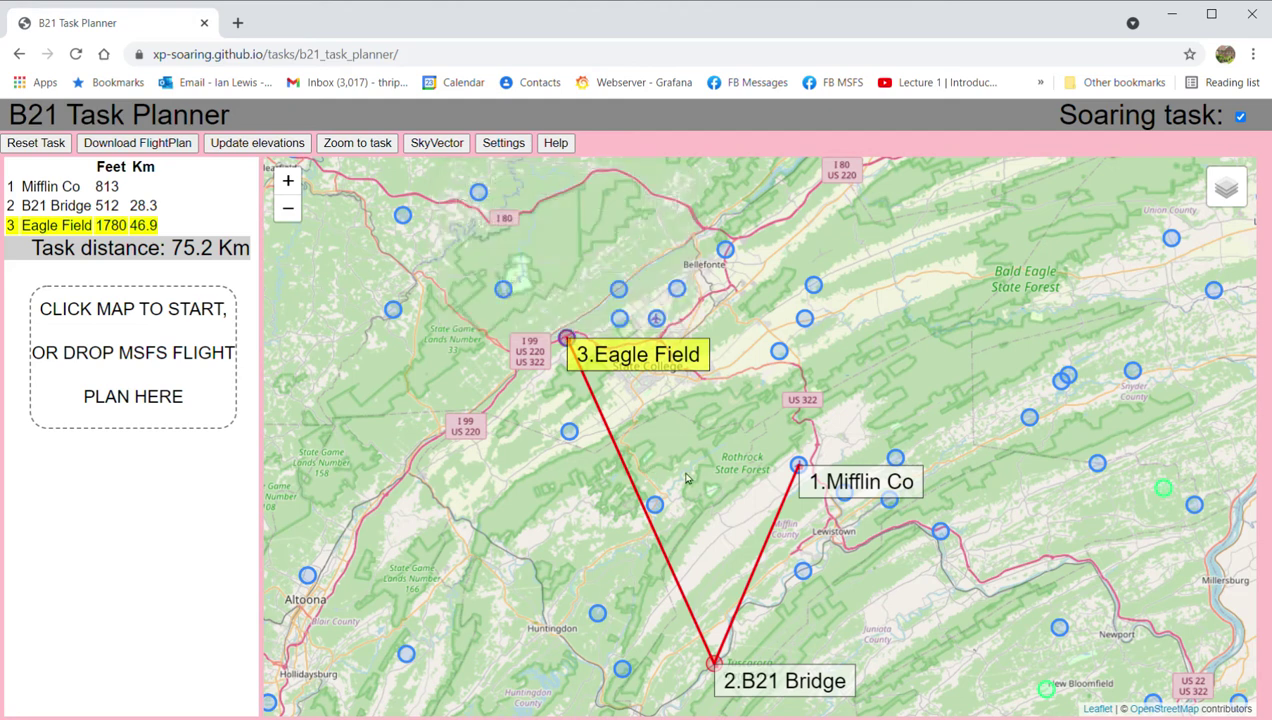
# Add the Mifflin Co airport again as the fourth waypoint to close the triangular route.
pyautogui.click(797, 465)
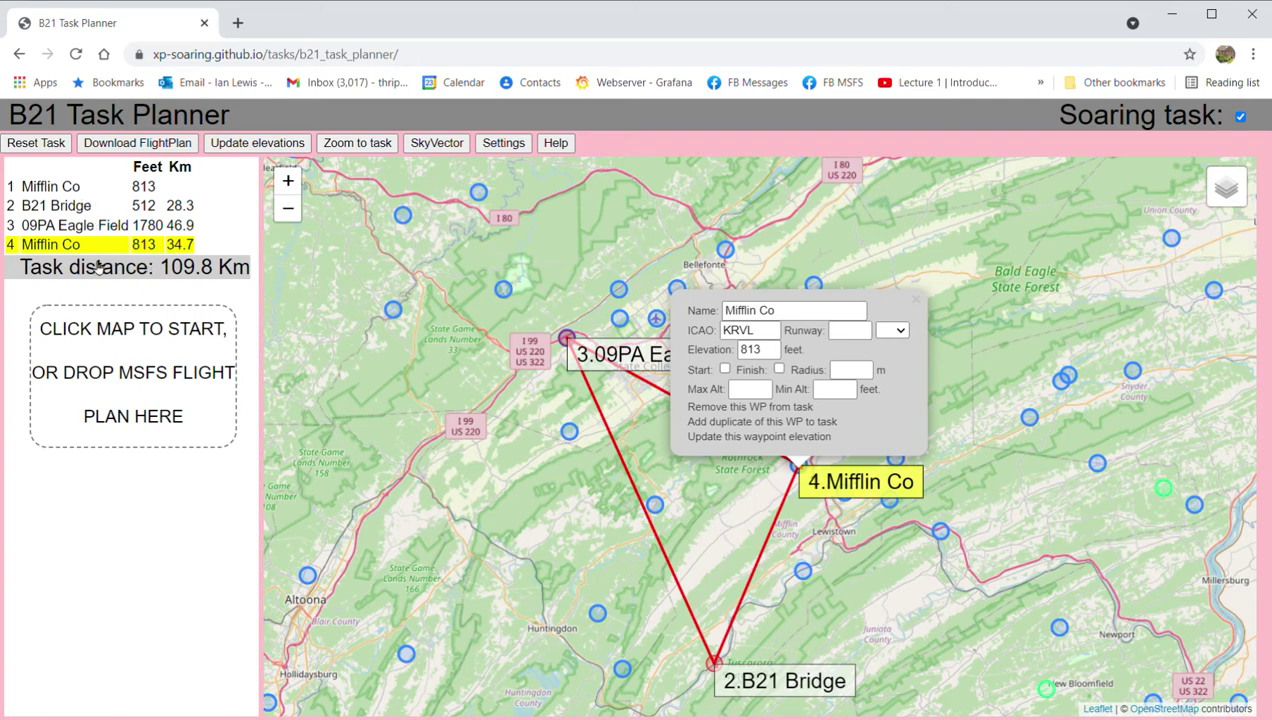
# Review the details of the starting Mifflin Co, B21 Bridge and 09PA Eagle Field waypoints.
pyautogui.click(66, 188)
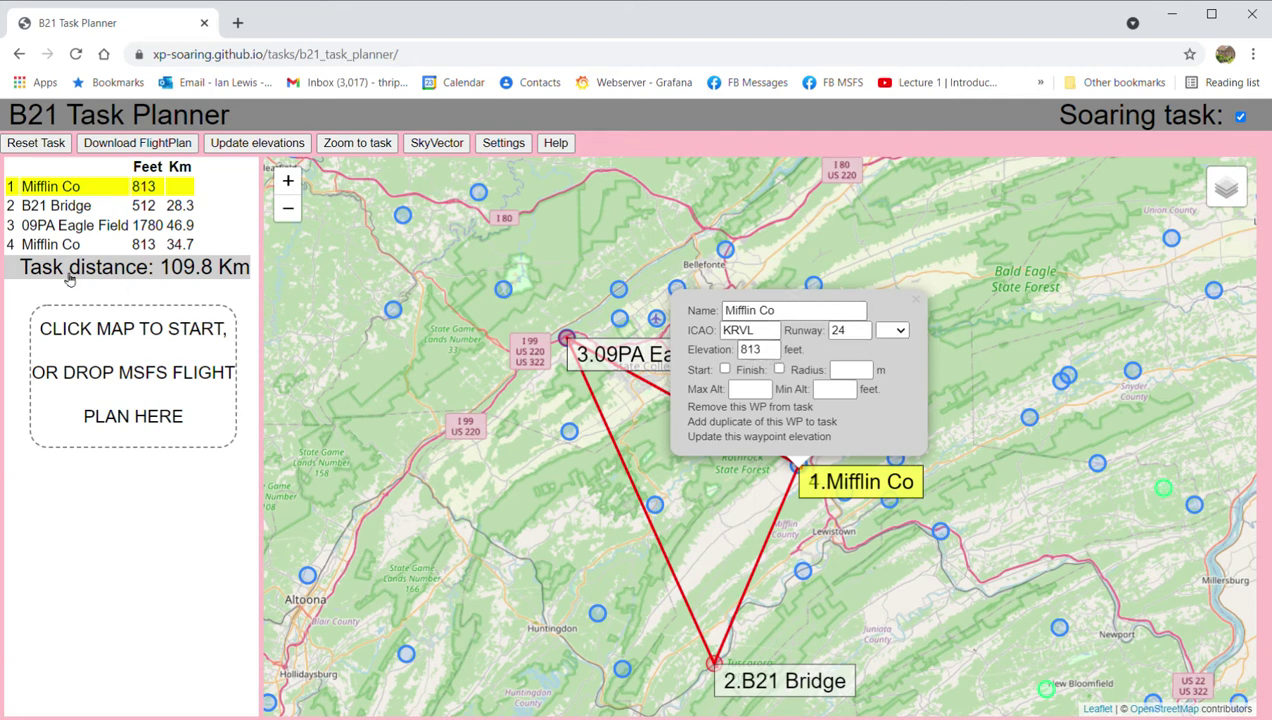
pyautogui.click(68, 212)
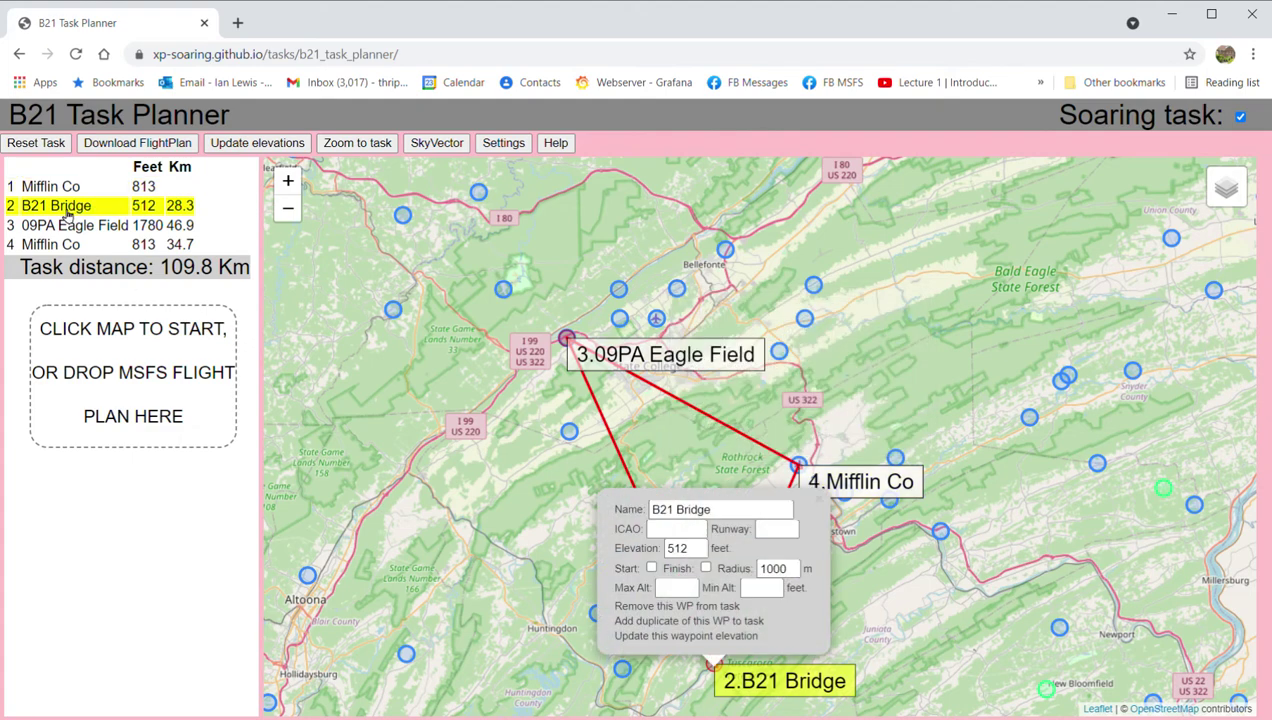
pyautogui.click(68, 226)
pyautogui.click(537, 279)
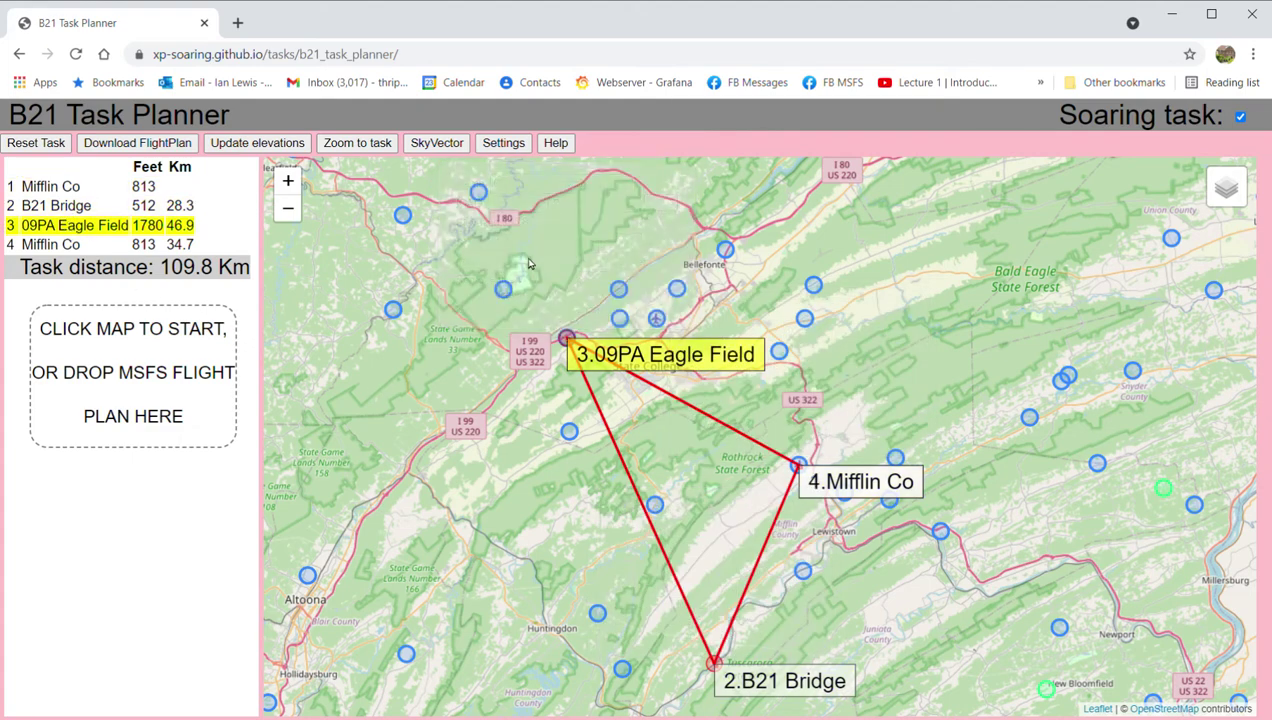
pyautogui.click(605, 358)
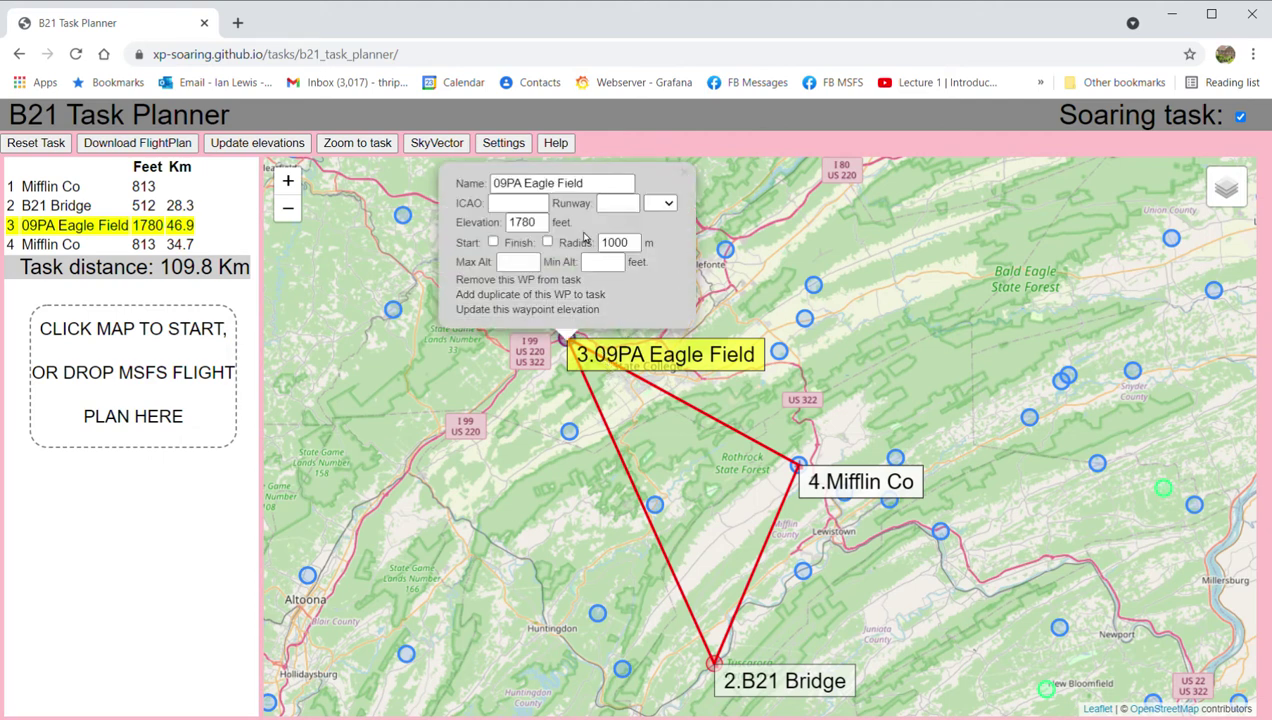
# Rename the 09PA Eagle Field waypoint as Eagle Field and close its details.
pyautogui.moveTo(525, 188); pyautogui.dragTo(496, 188)
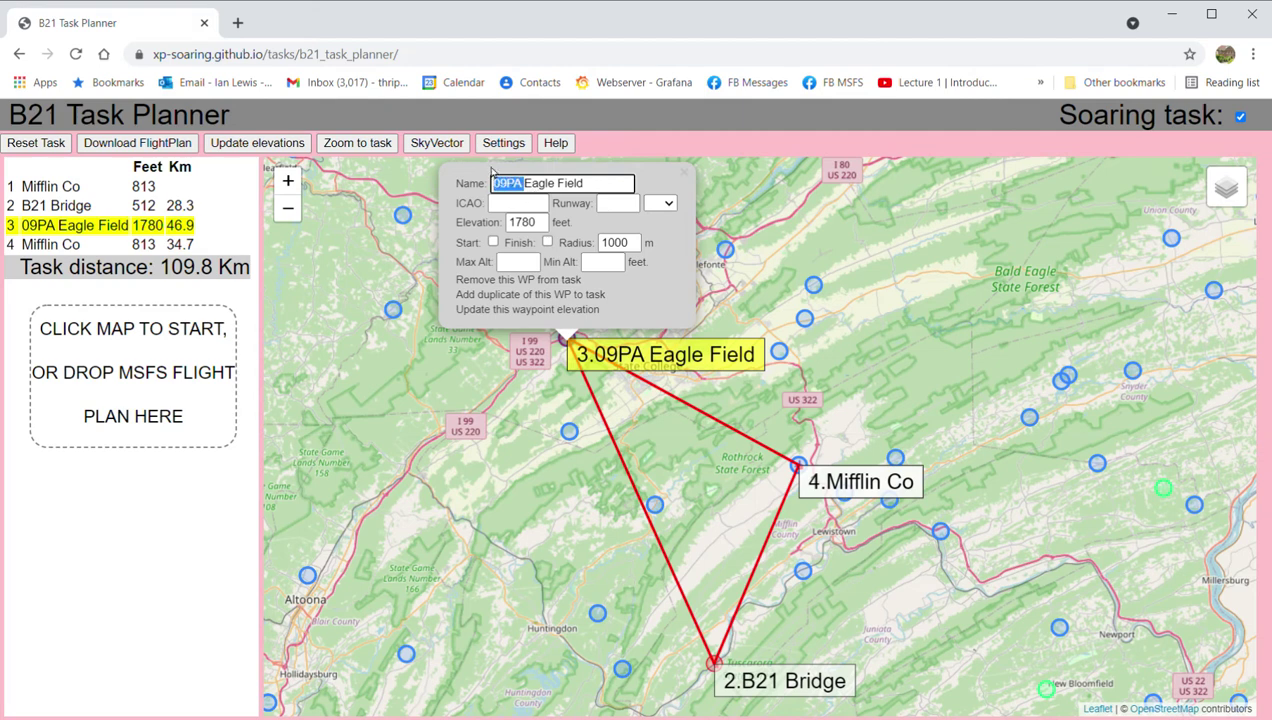
pyautogui.press('BackSpace')
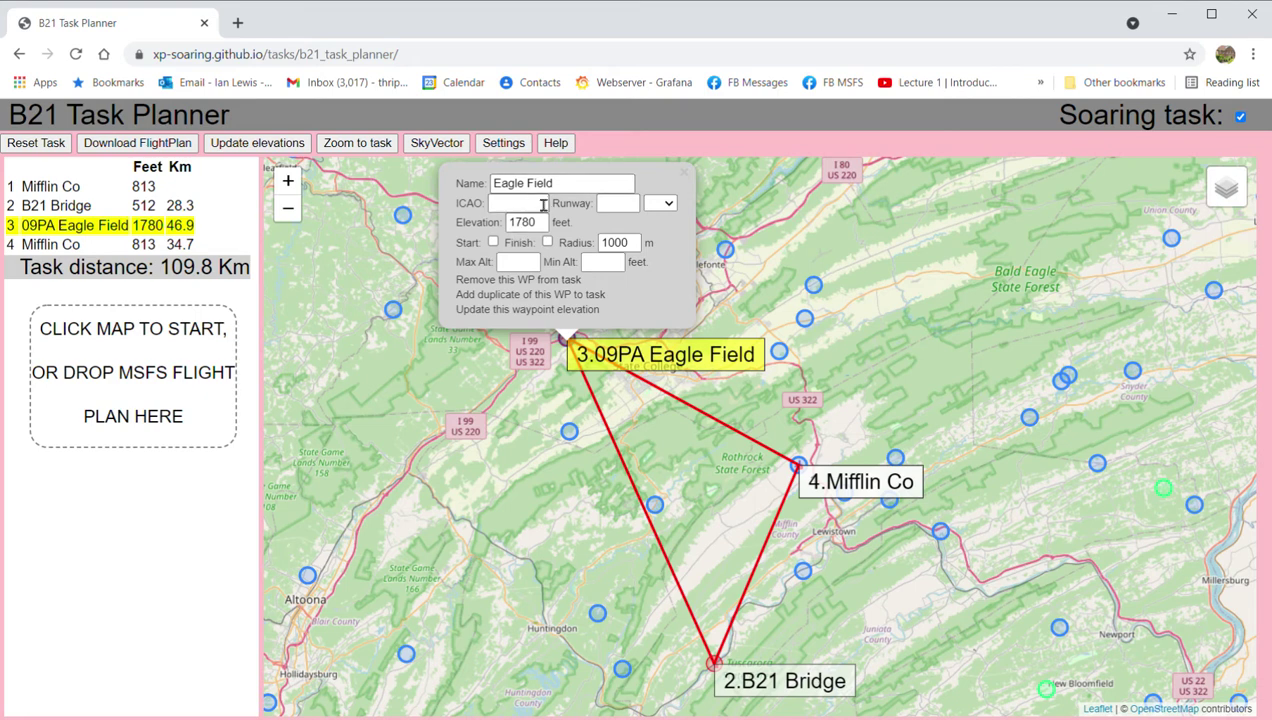
pyautogui.click(686, 174)
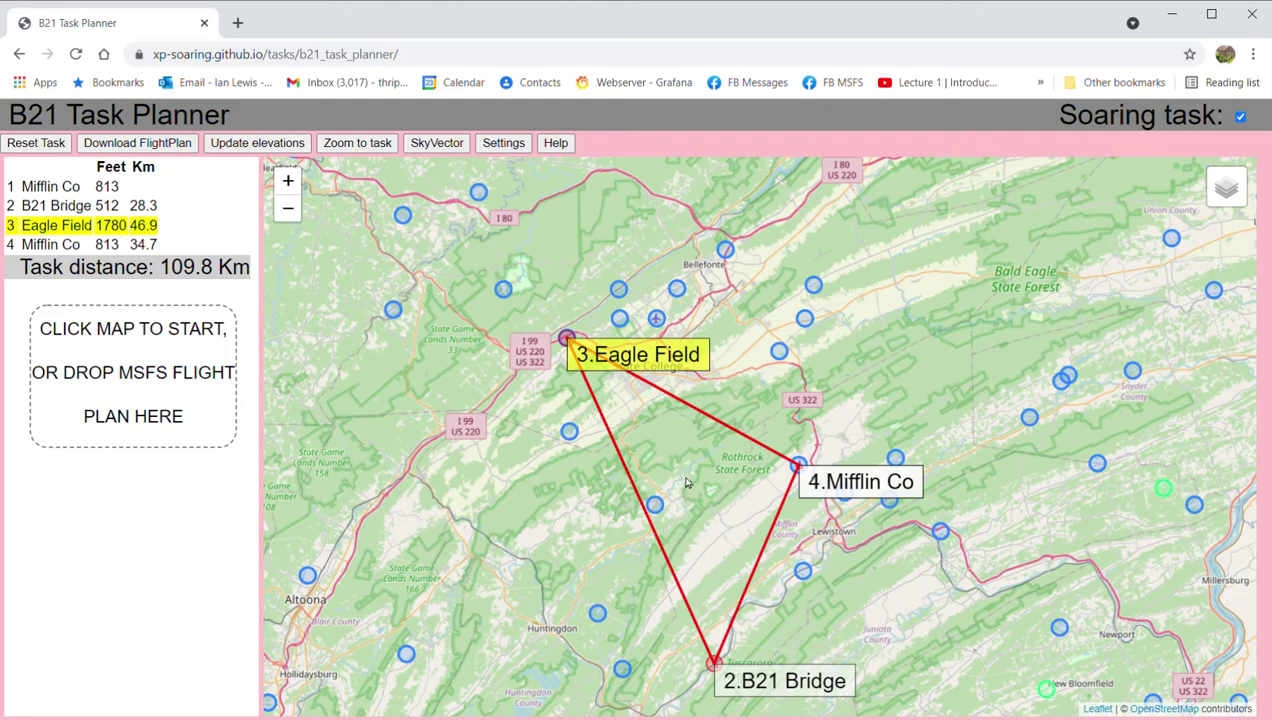
# Insert a new waypoint just beyond the northeast end of the Mifflin Co runway, directly after the first Mifflin Co waypoint.
pyautogui.click(806, 464)
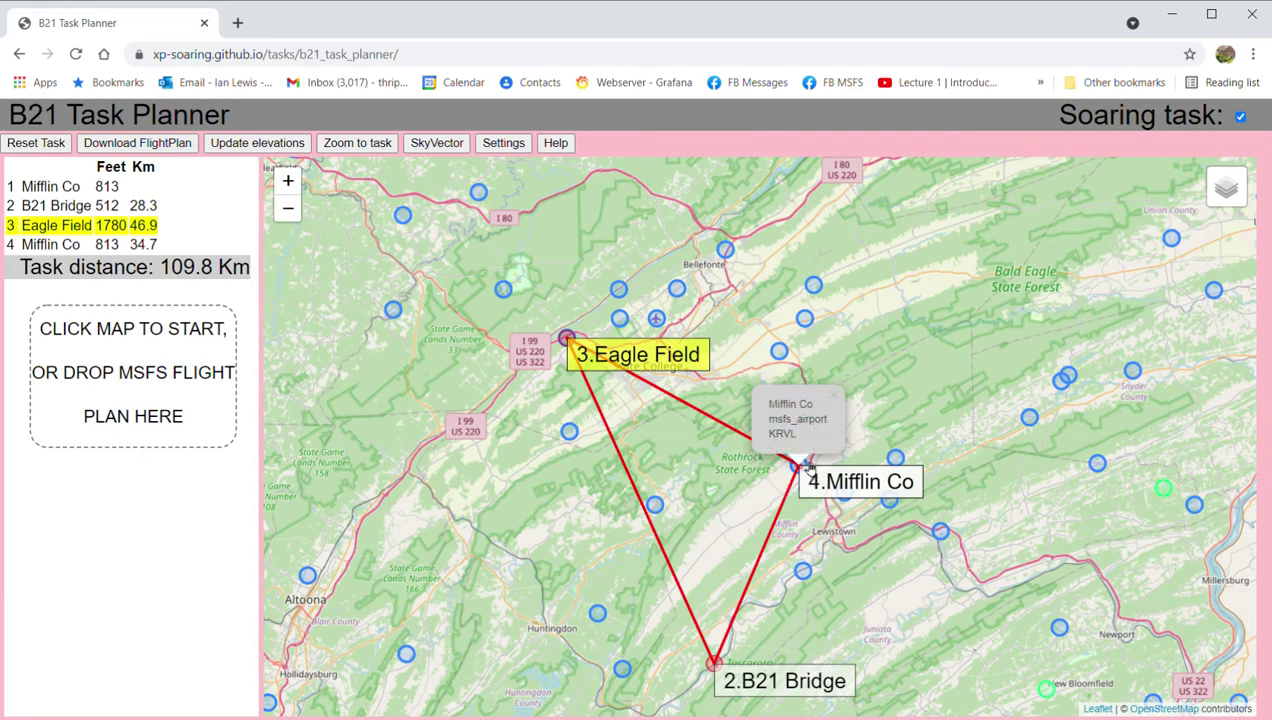
pyautogui.click(789, 484)
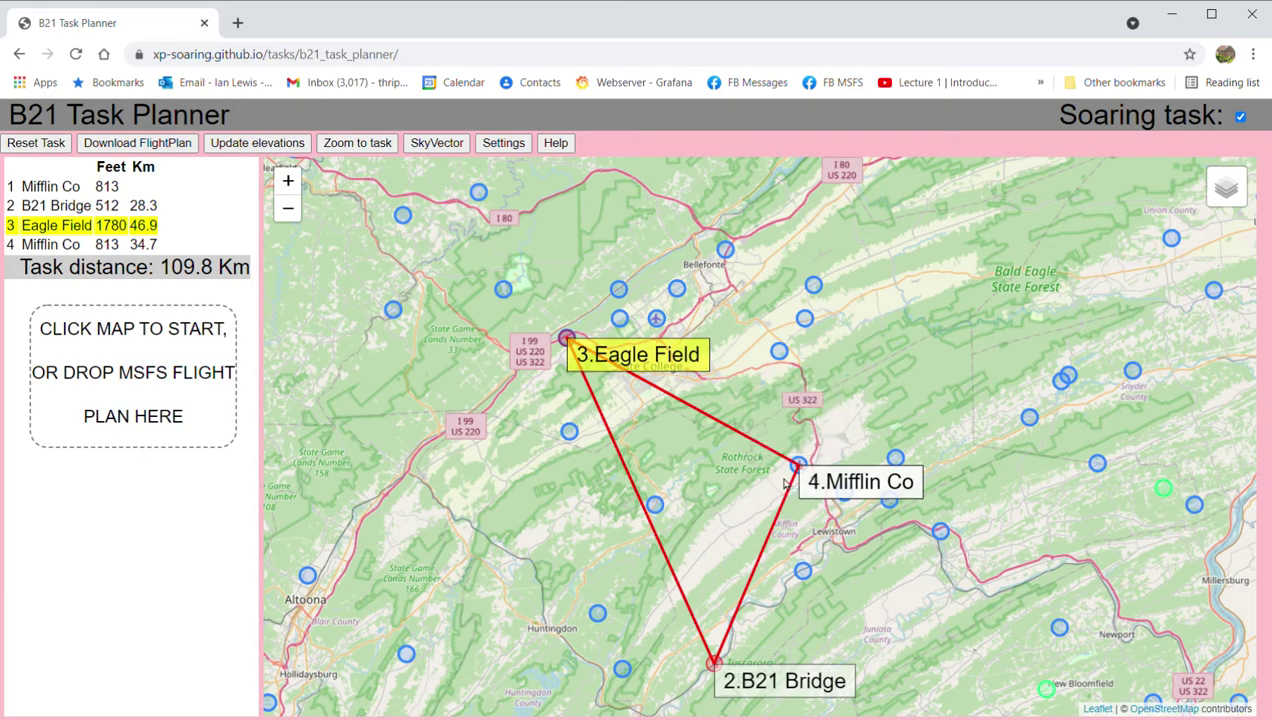
pyautogui.scroll(3, 785, 484)
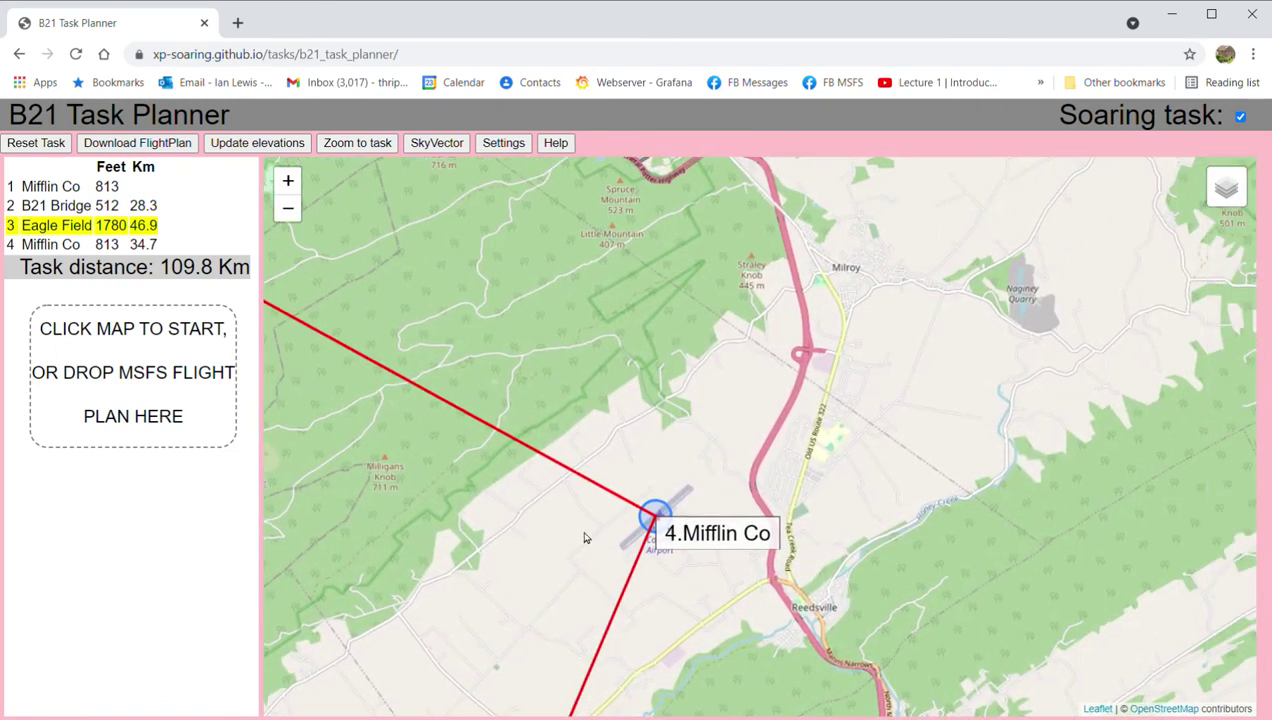
pyautogui.scroll(1, 585, 538)
pyautogui.click(72, 188)
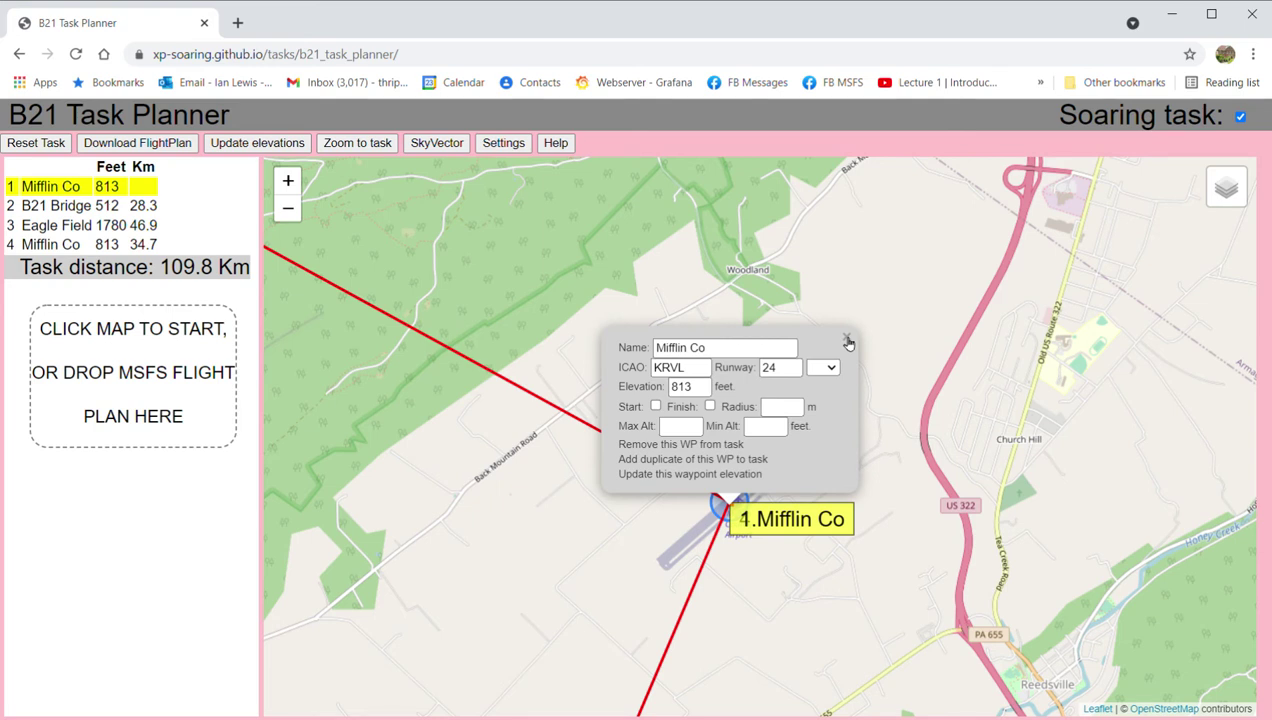
pyautogui.click(845, 340)
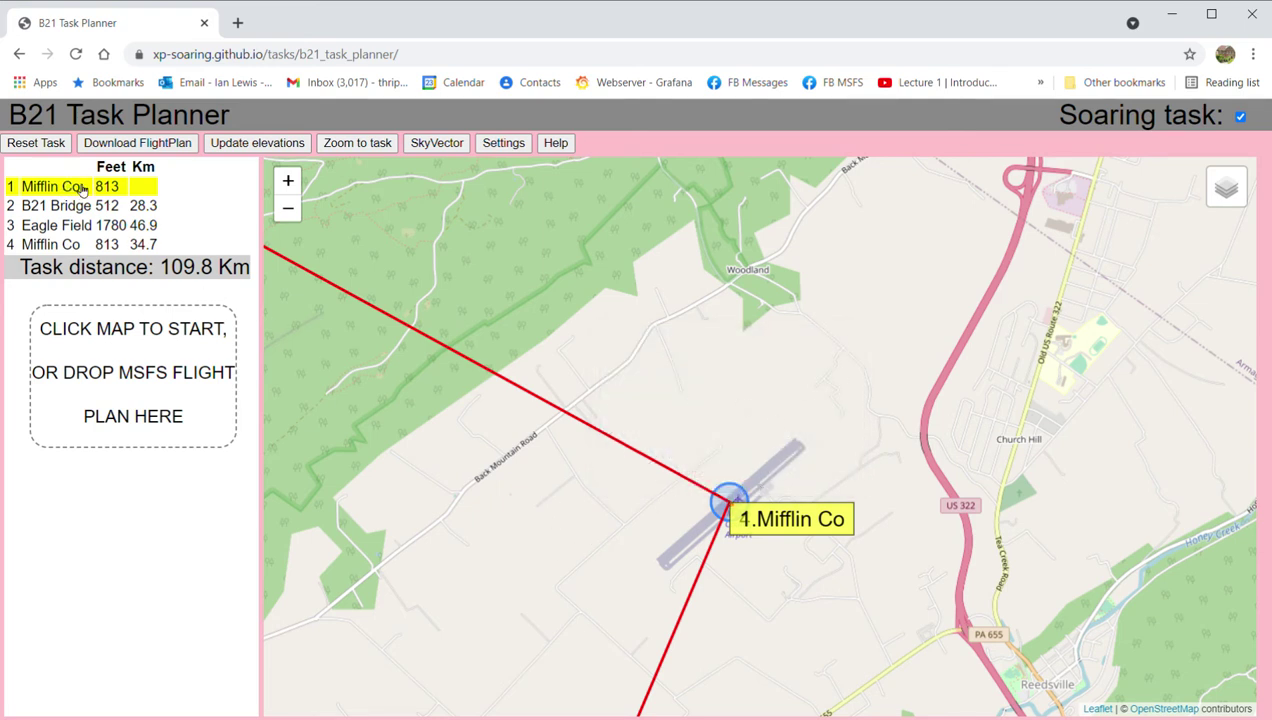
pyautogui.click(795, 420)
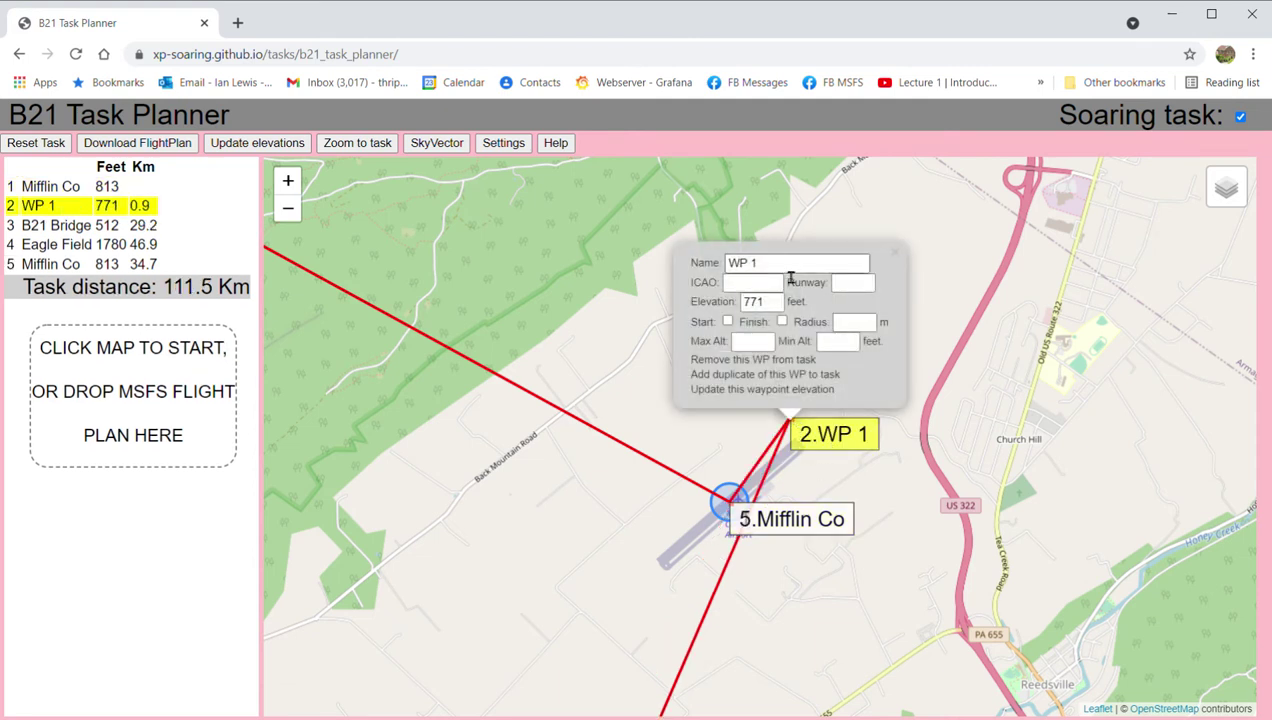
# Name the new waypoint Mifflin Start and mark it as the task's start.
pyautogui.moveTo(782, 263); pyautogui.dragTo(713, 268)
pyautogui.write('MIfflin')
pyautogui.press('BackSpace')
pyautogui.press('BackSpace')
pyautogui.press('BackSpace')
pyautogui.press('BackSpace')
pyautogui.press('BackSpace')
pyautogui.press('BackSpace')
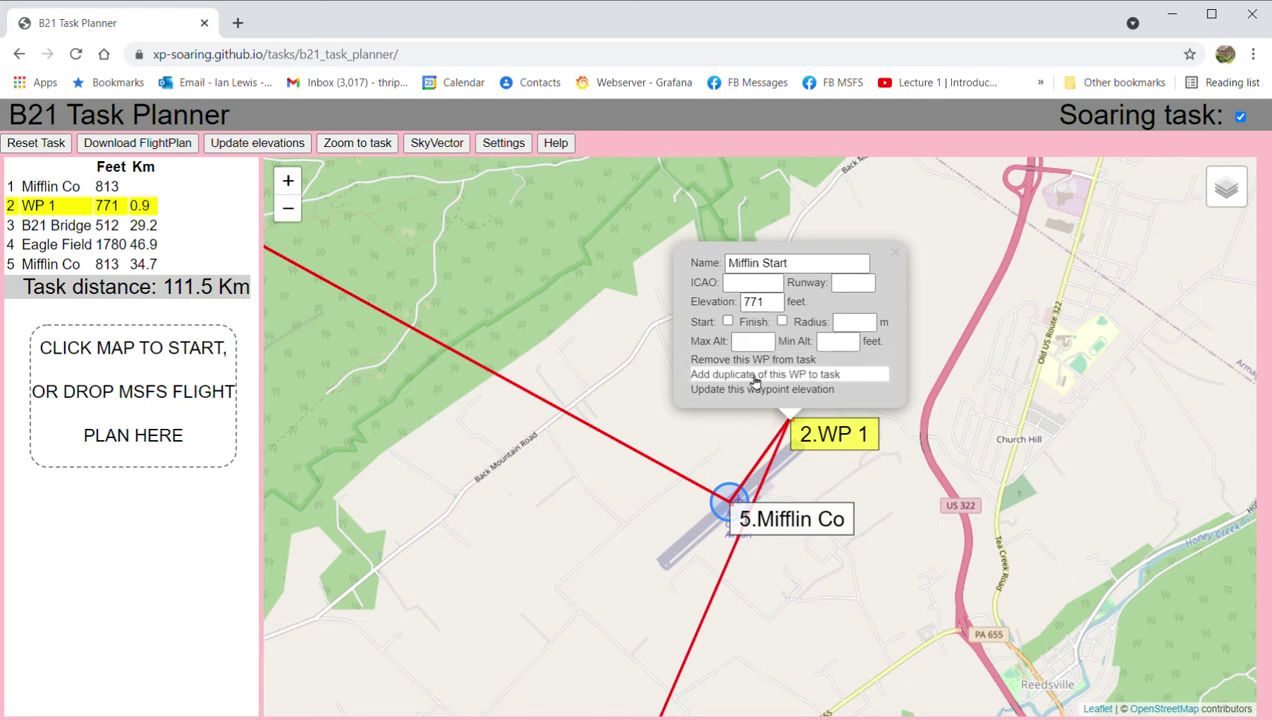
pyautogui.click(728, 322)
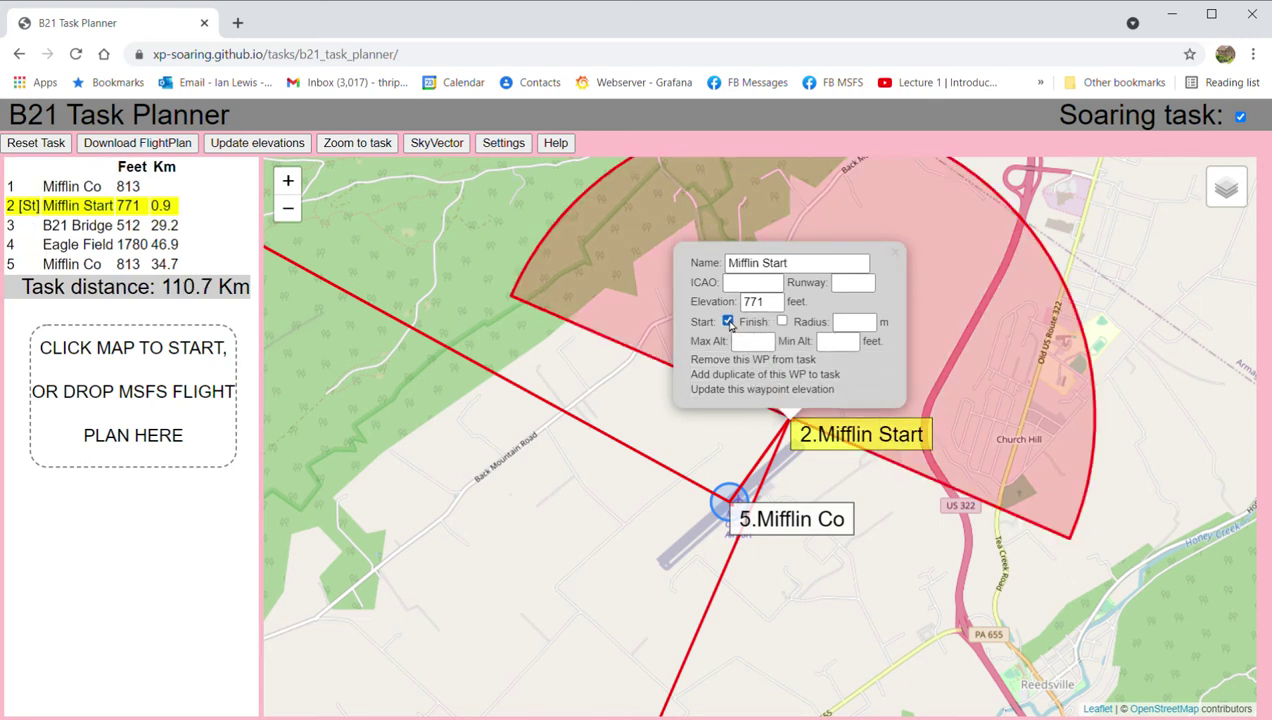
# Set the Mifflin Start waypoint's radius to 1000 m and maximum altitude to 5000 feet, and close its details.
pyautogui.click(864, 325)
pyautogui.write('1000')
pyautogui.click(773, 345)
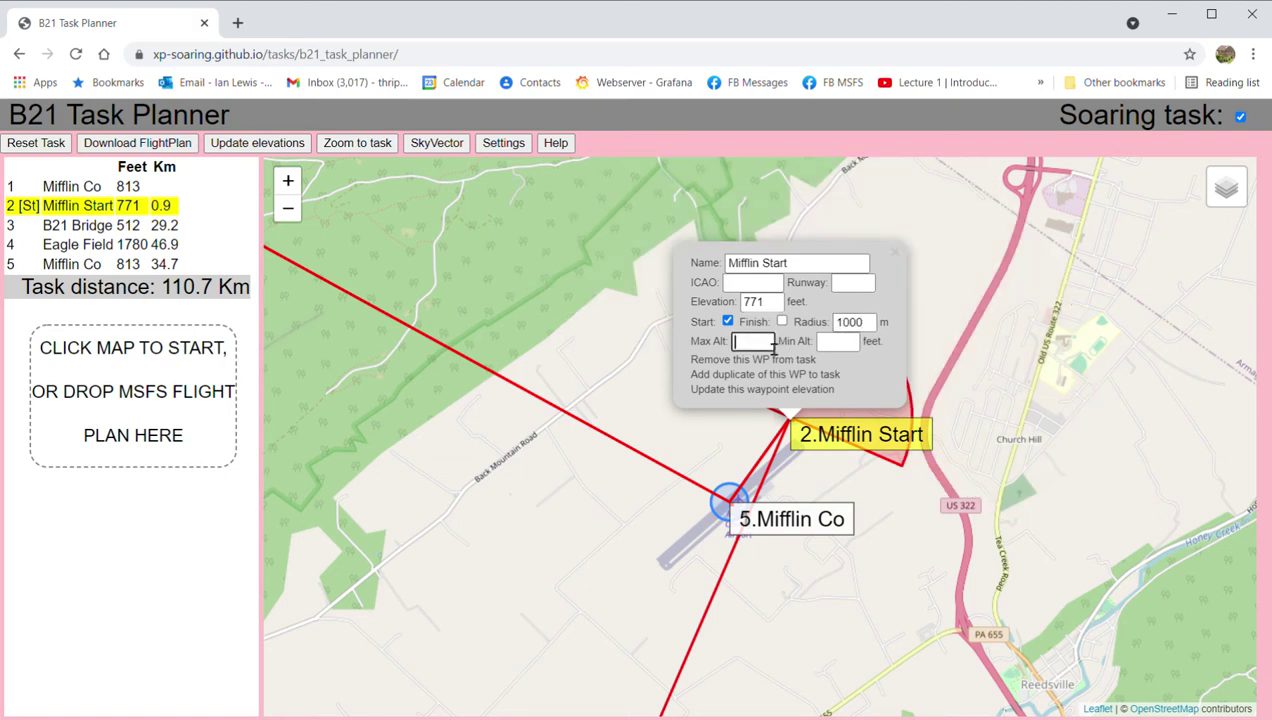
pyautogui.write('5000')
pyautogui.click(896, 254)
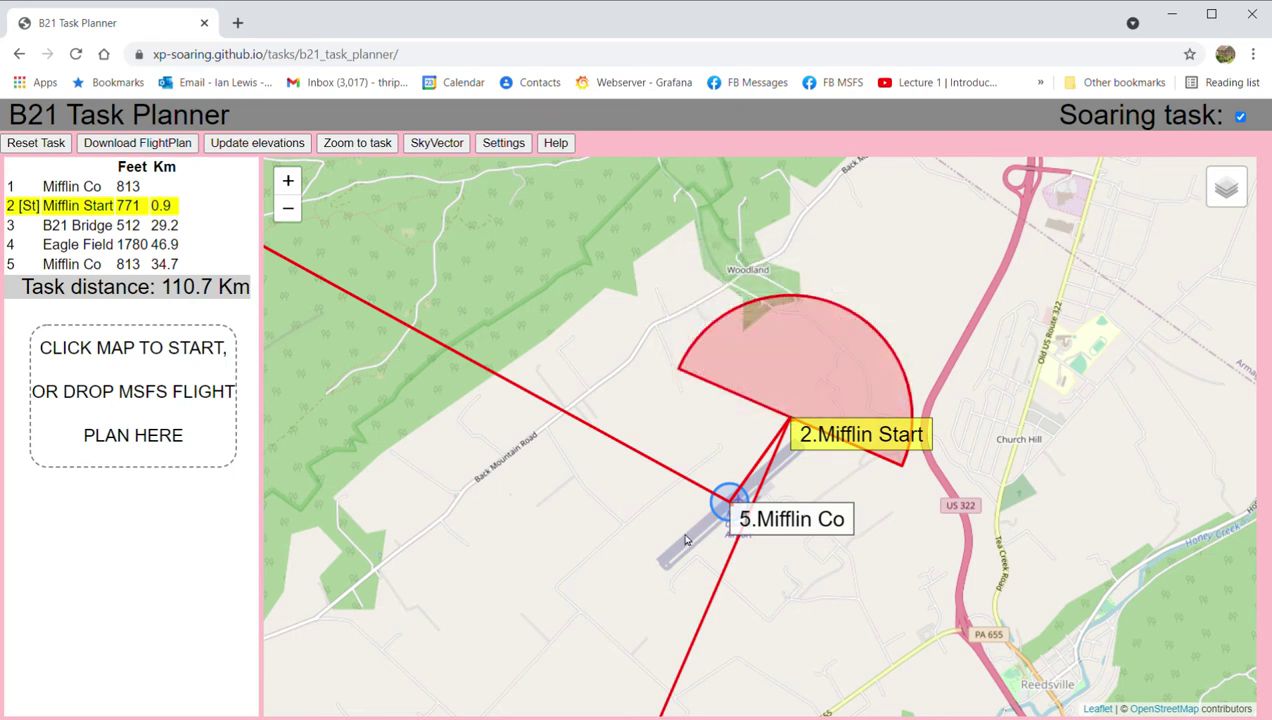
# Insert a new waypoint just west of the Mifflin Co airport, directly after Eagle Field in the route.
pyautogui.click(100, 248)
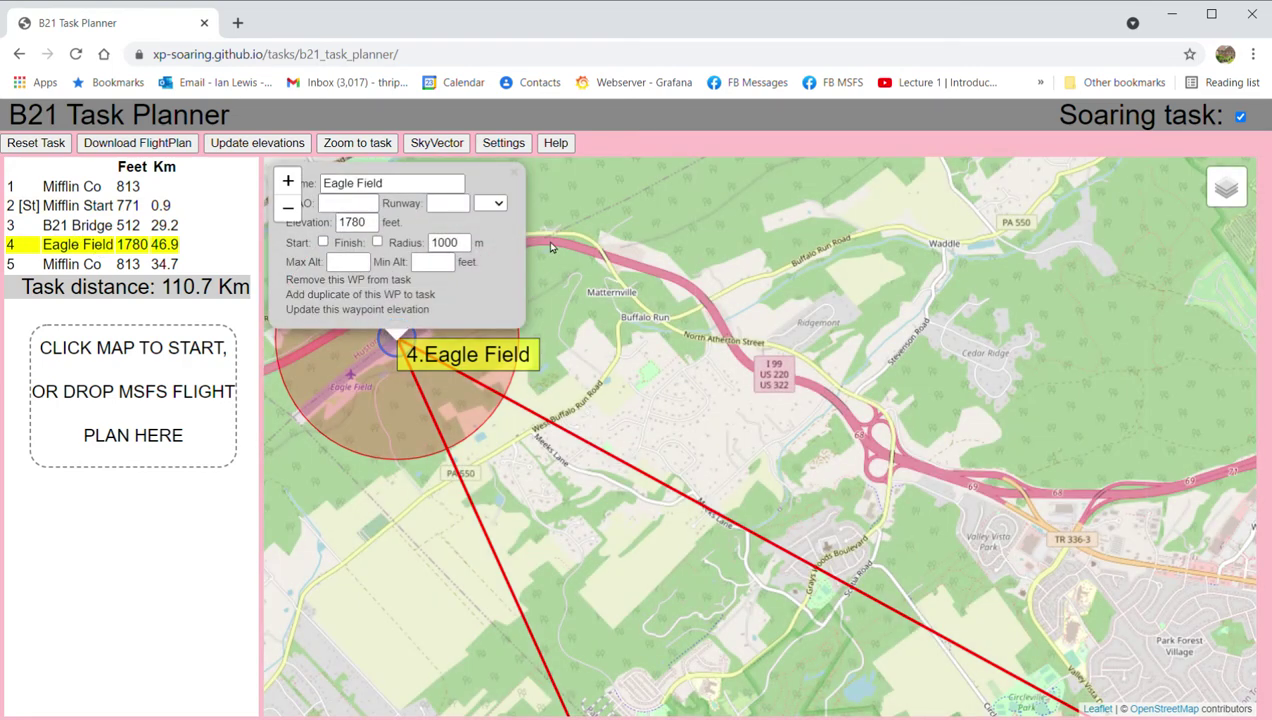
pyautogui.click(516, 173)
pyautogui.scroll(-1, 893, 508)
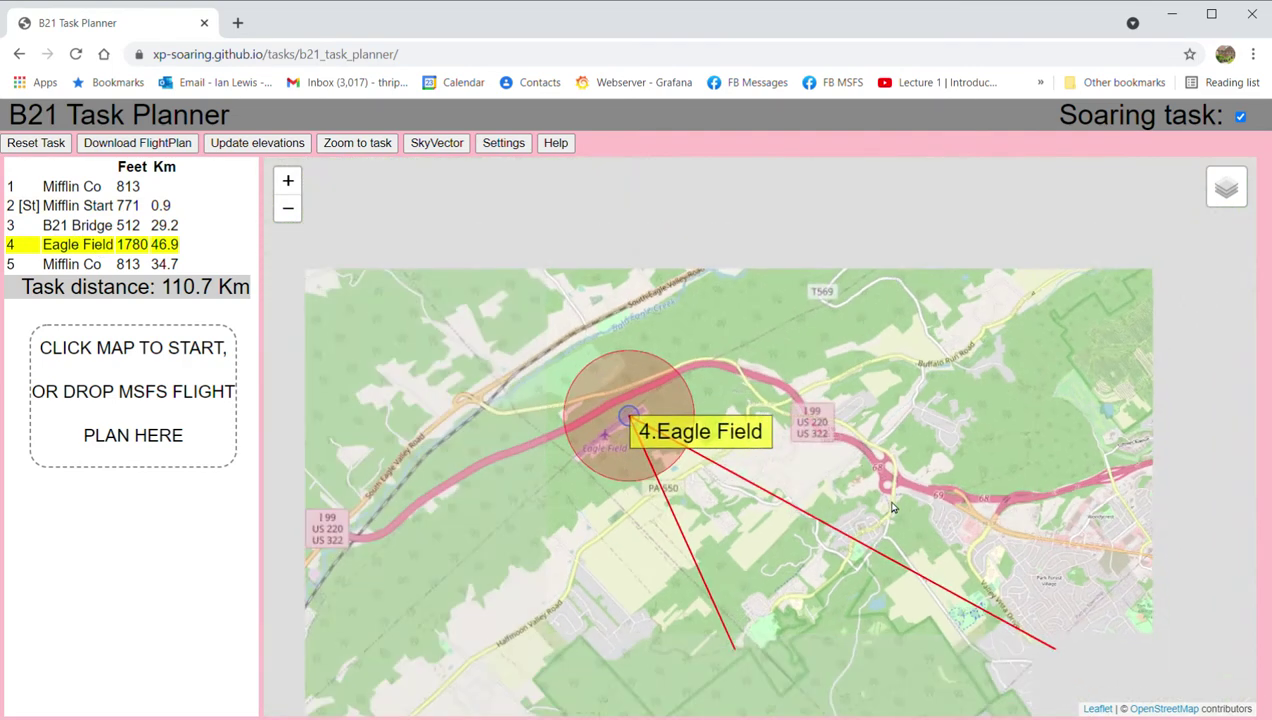
pyautogui.scroll(-1, 893, 508)
pyautogui.scroll(3, 737, 237)
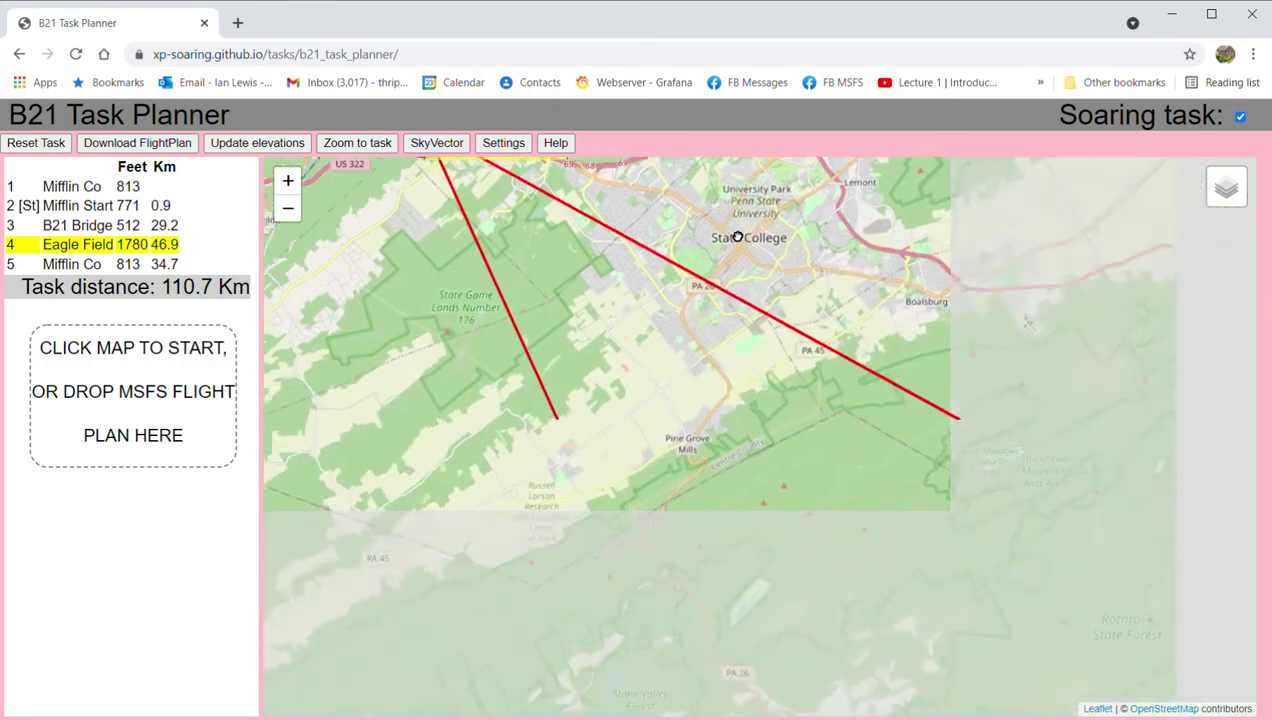
pyautogui.scroll(-1, 737, 237)
pyautogui.moveTo(1019, 585); pyautogui.dragTo(681, 497)
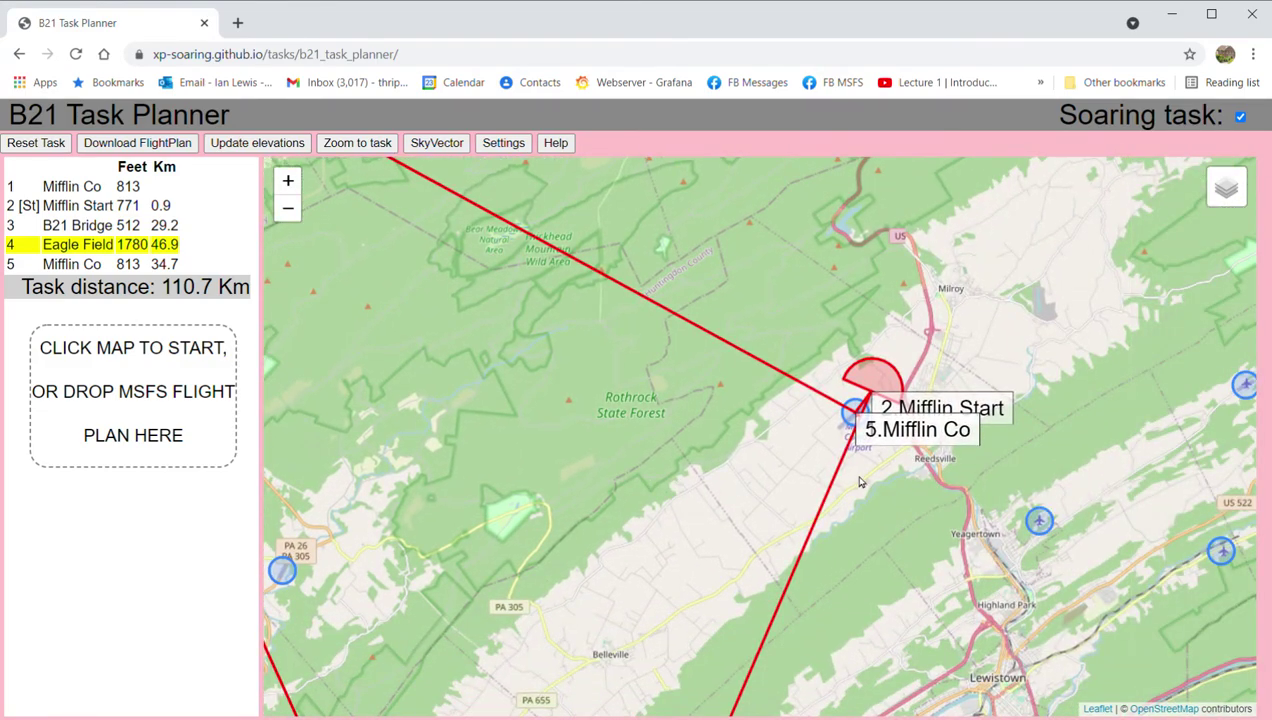
pyautogui.scroll(4, 857, 483)
pyautogui.moveTo(771, 305); pyautogui.dragTo(951, 627)
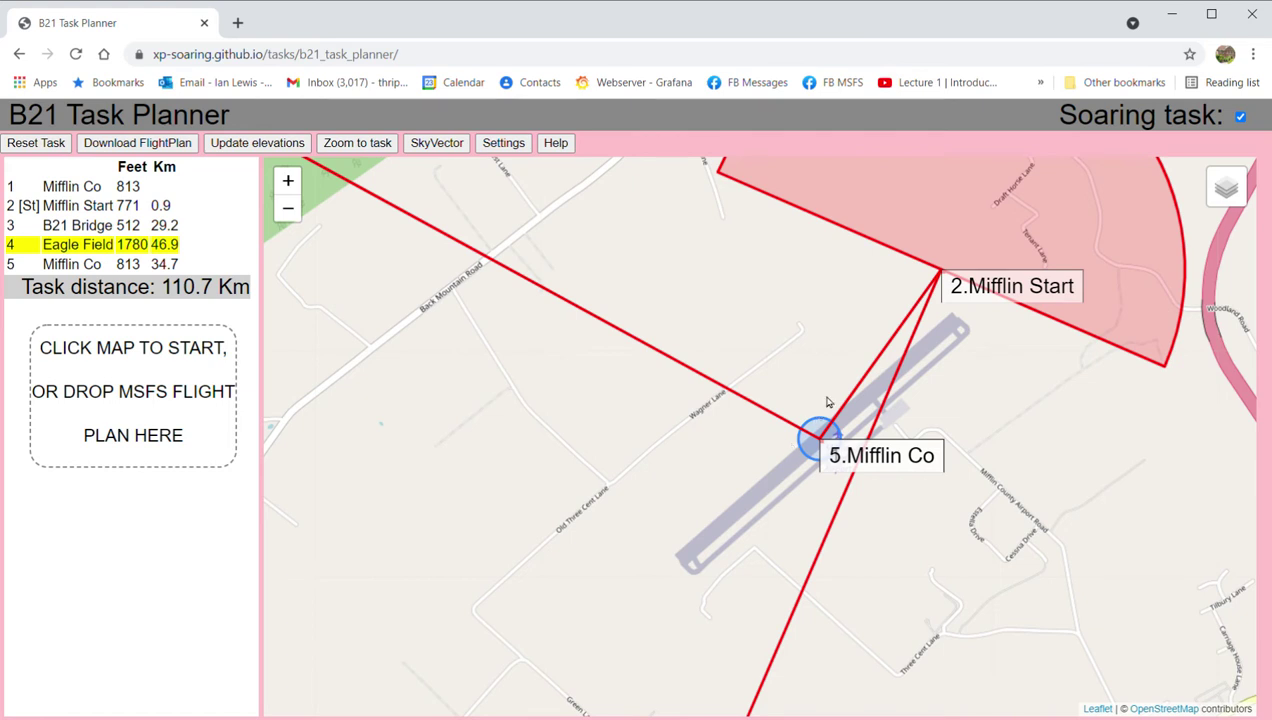
pyautogui.click(773, 455)
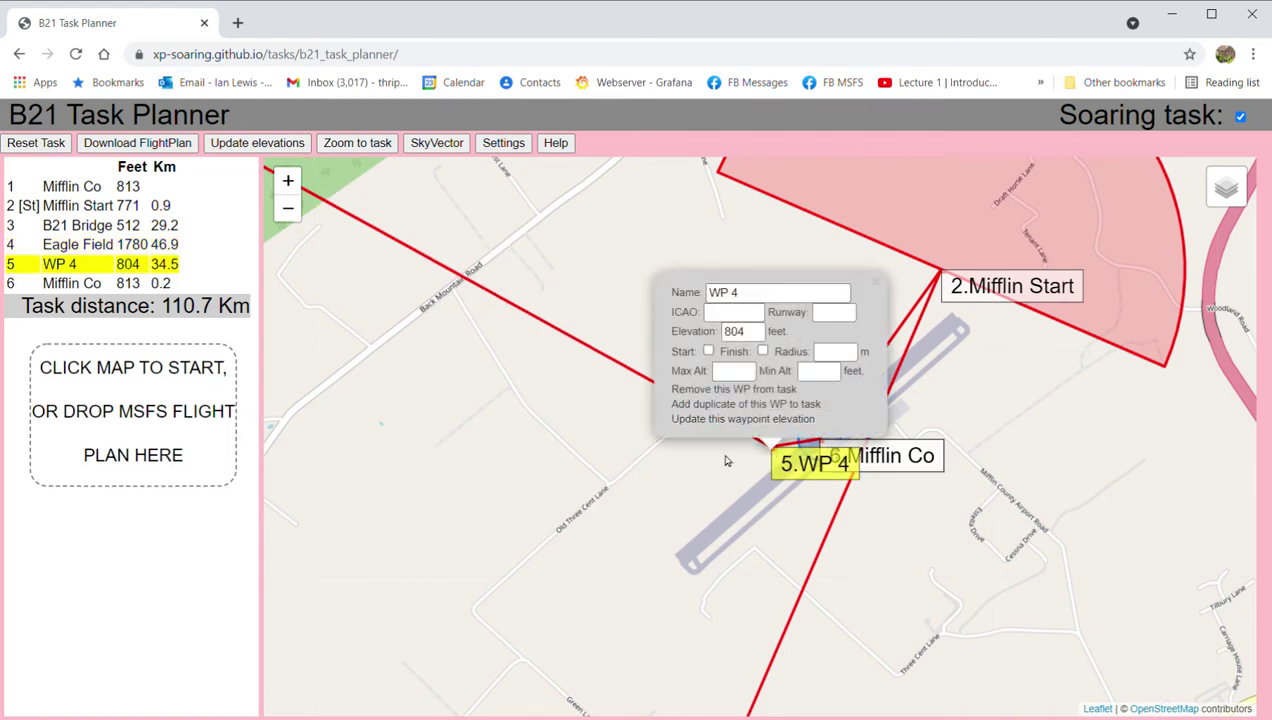
pyautogui.click(739, 413)
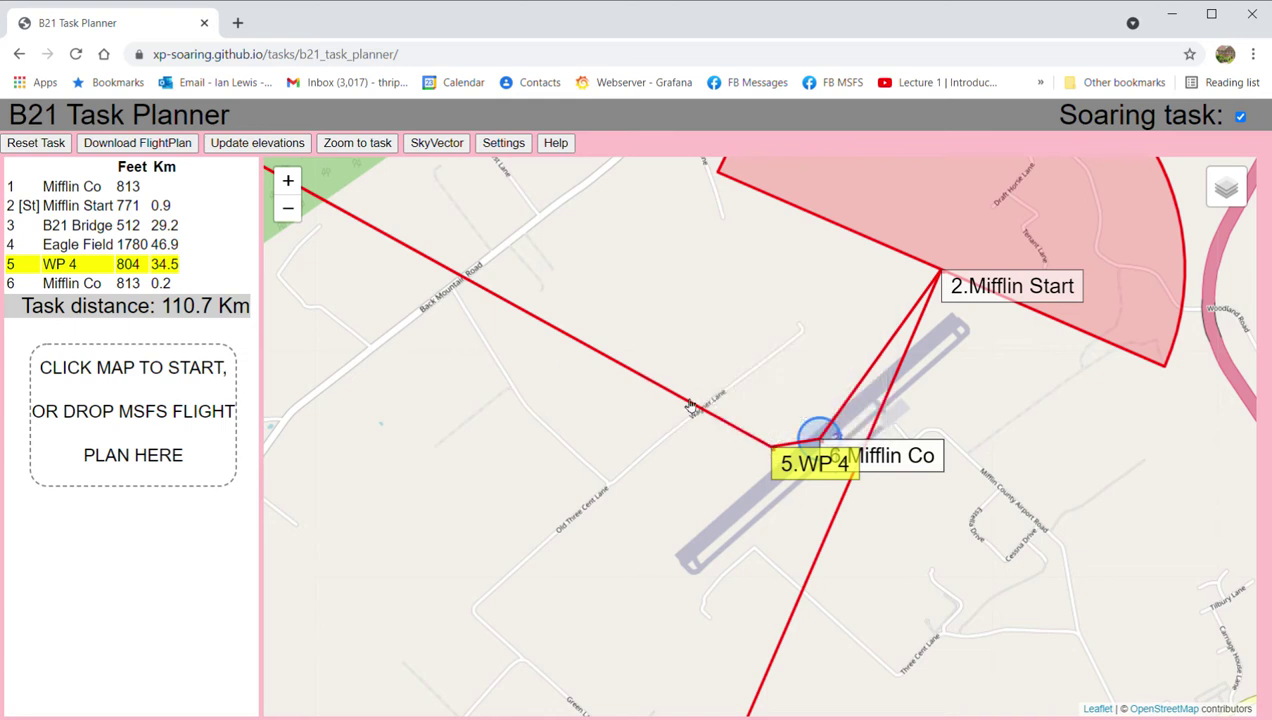
# Mark the new waypoint after Eagle Field as the task's finish and name it Mifflin Finish.
pyautogui.click(797, 463)
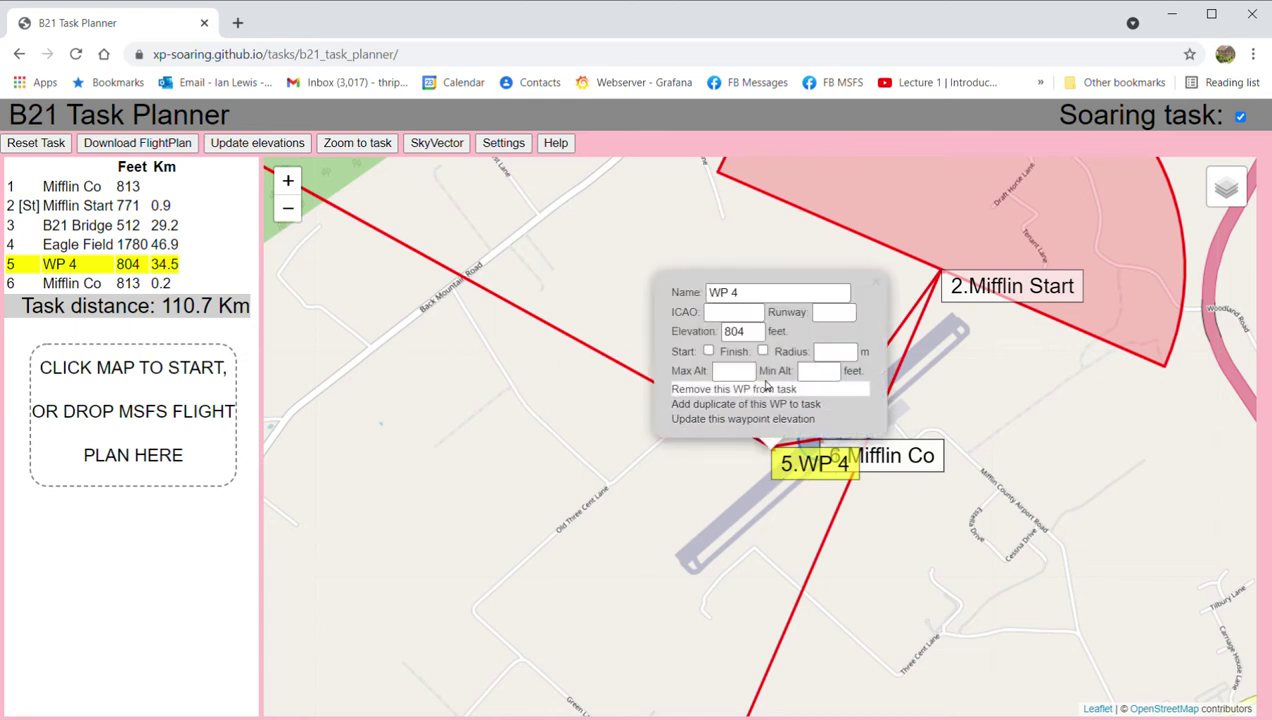
pyautogui.click(763, 352)
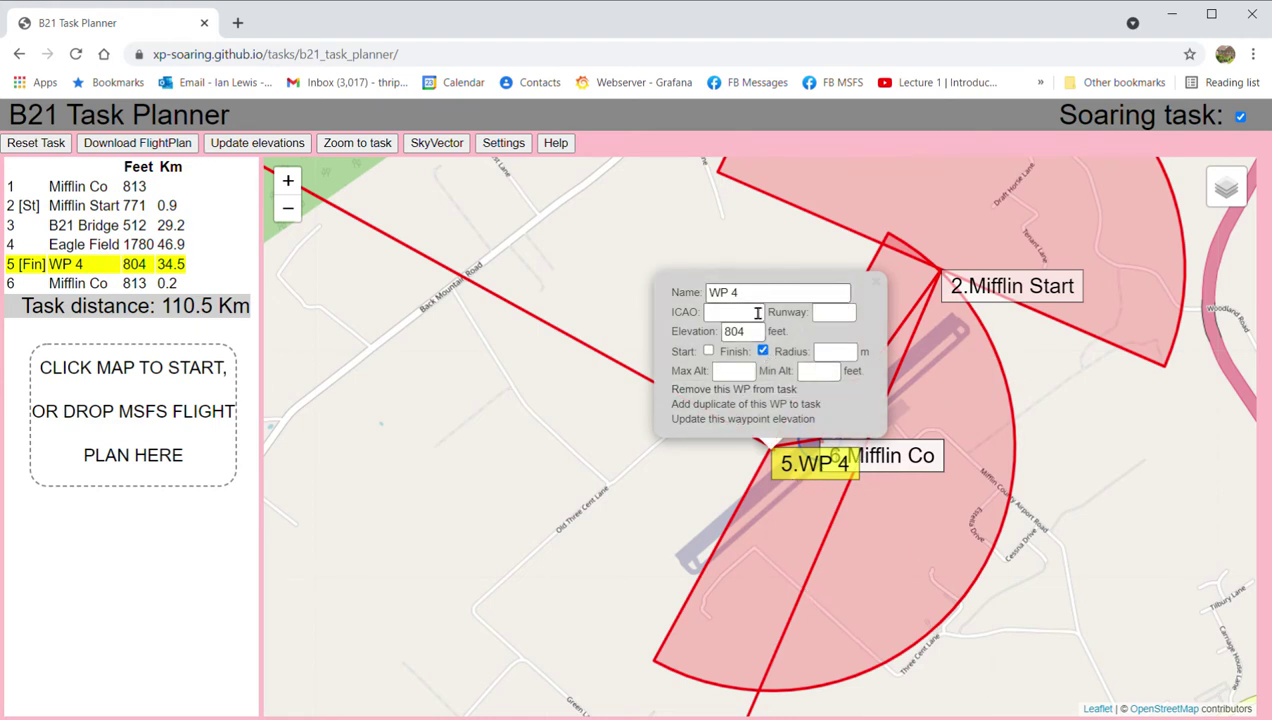
pyautogui.moveTo(752, 294); pyautogui.dragTo(689, 302)
pyautogui.write('Miffl')
pyautogui.write('in')
pyautogui.write(' FF')
pyautogui.write(' Finish')
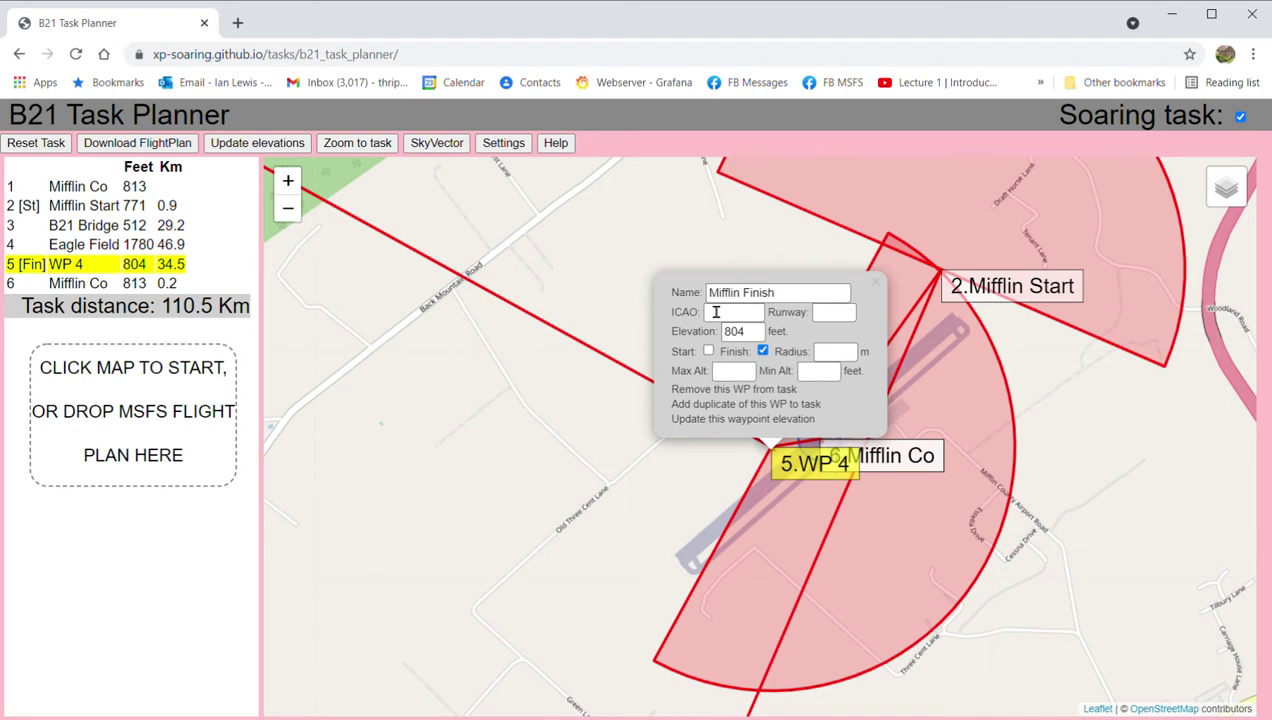
# Set the Mifflin Finish waypoint's minimum altitude to 90 feet, check its elevation and close its details.
pyautogui.click(839, 380)
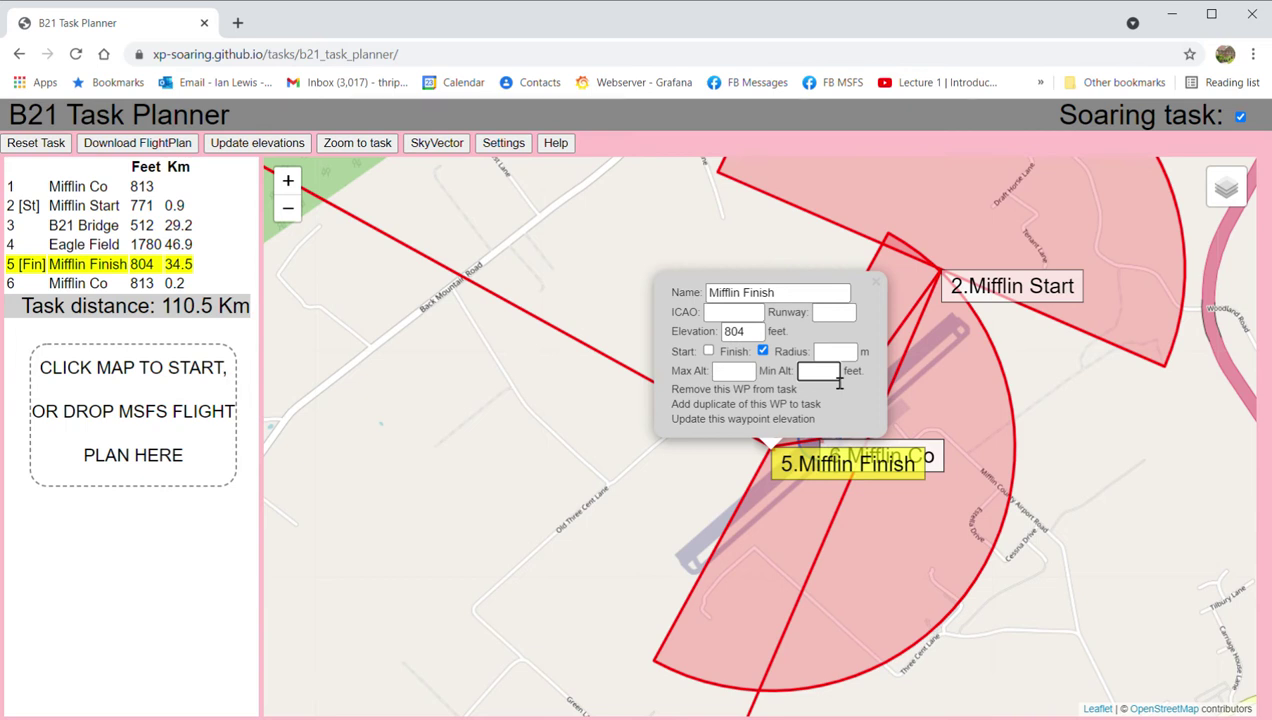
pyautogui.write('90')
pyautogui.moveTo(763, 335); pyautogui.dragTo(718, 335)
pyautogui.click(878, 287)
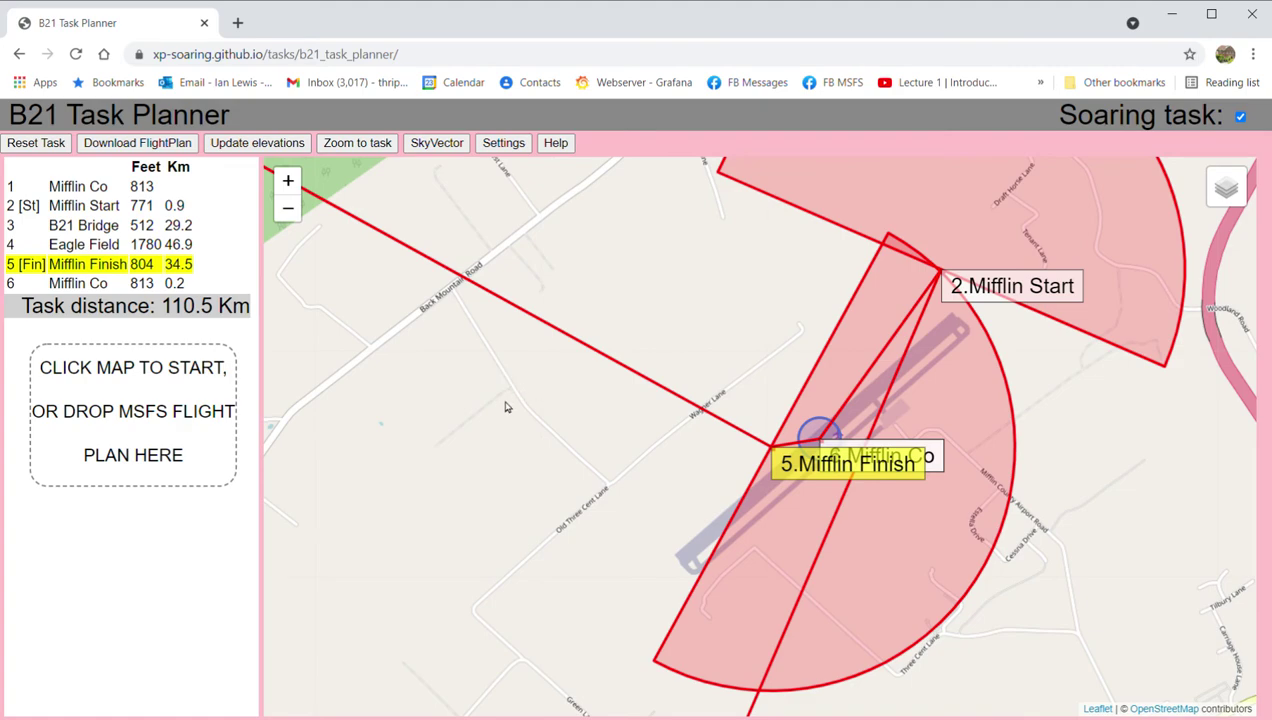
# Bring the whole triangular route into view and open the same area as an aeronautical chart in SkyVector.
pyautogui.scroll(-3, 488, 405)
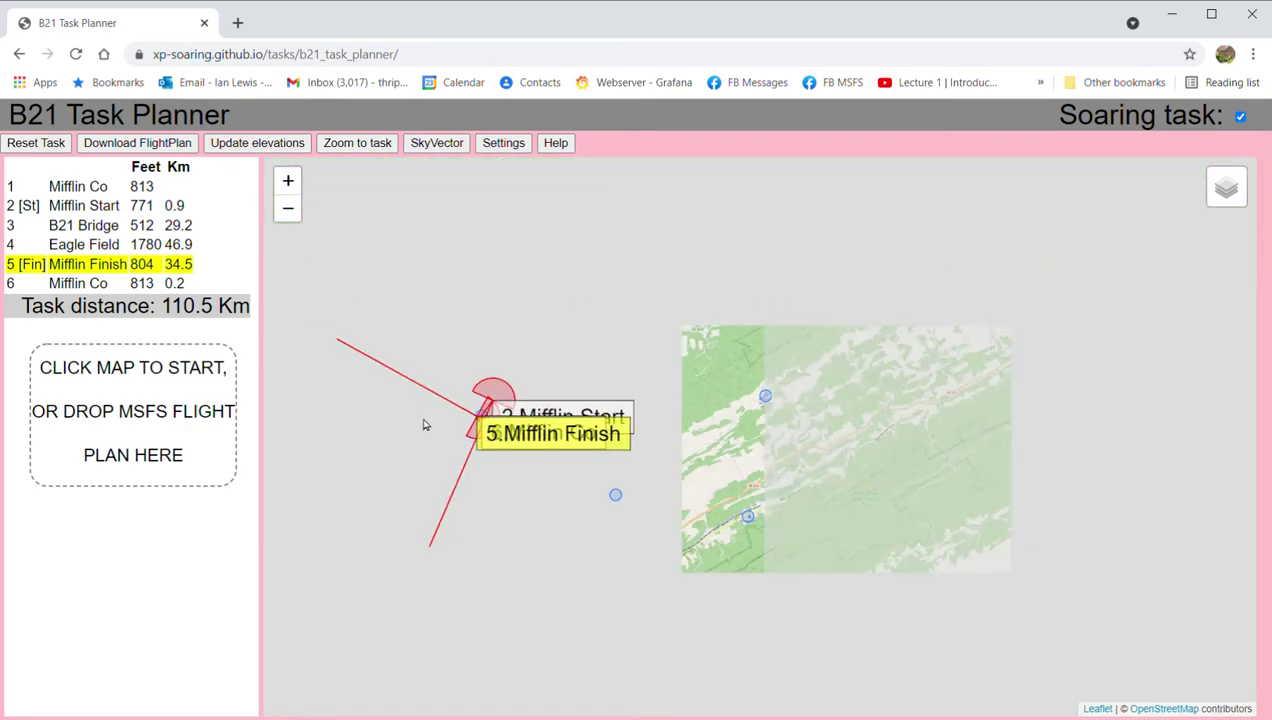
pyautogui.moveTo(430, 440); pyautogui.dragTo(798, 438)
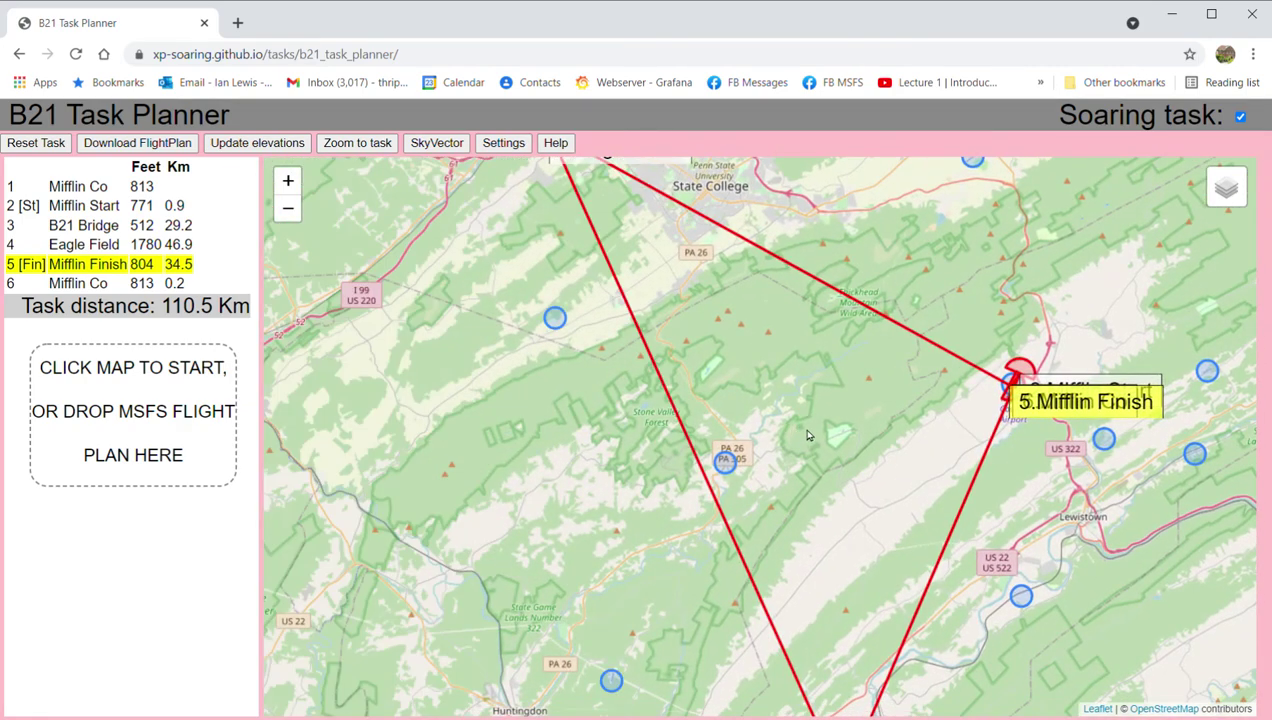
pyautogui.scroll(-2, 798, 438)
pyautogui.moveTo(666, 493); pyautogui.dragTo(561, 480)
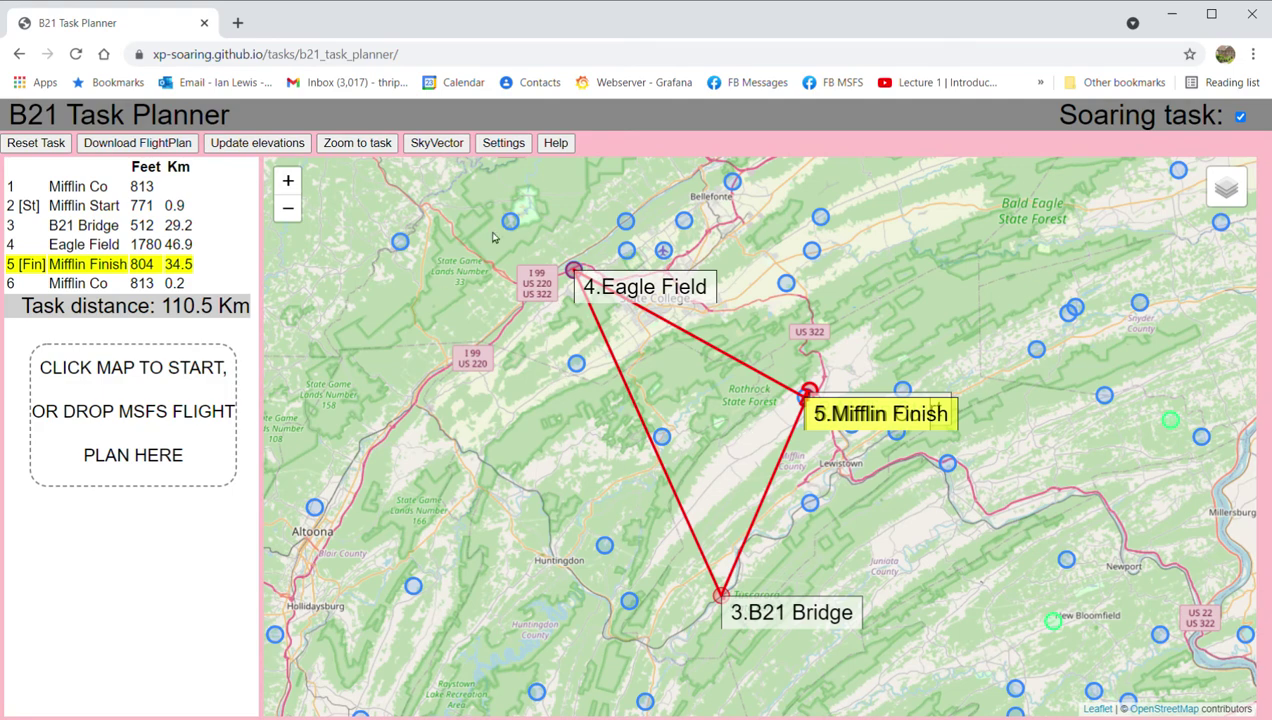
pyautogui.click(450, 146)
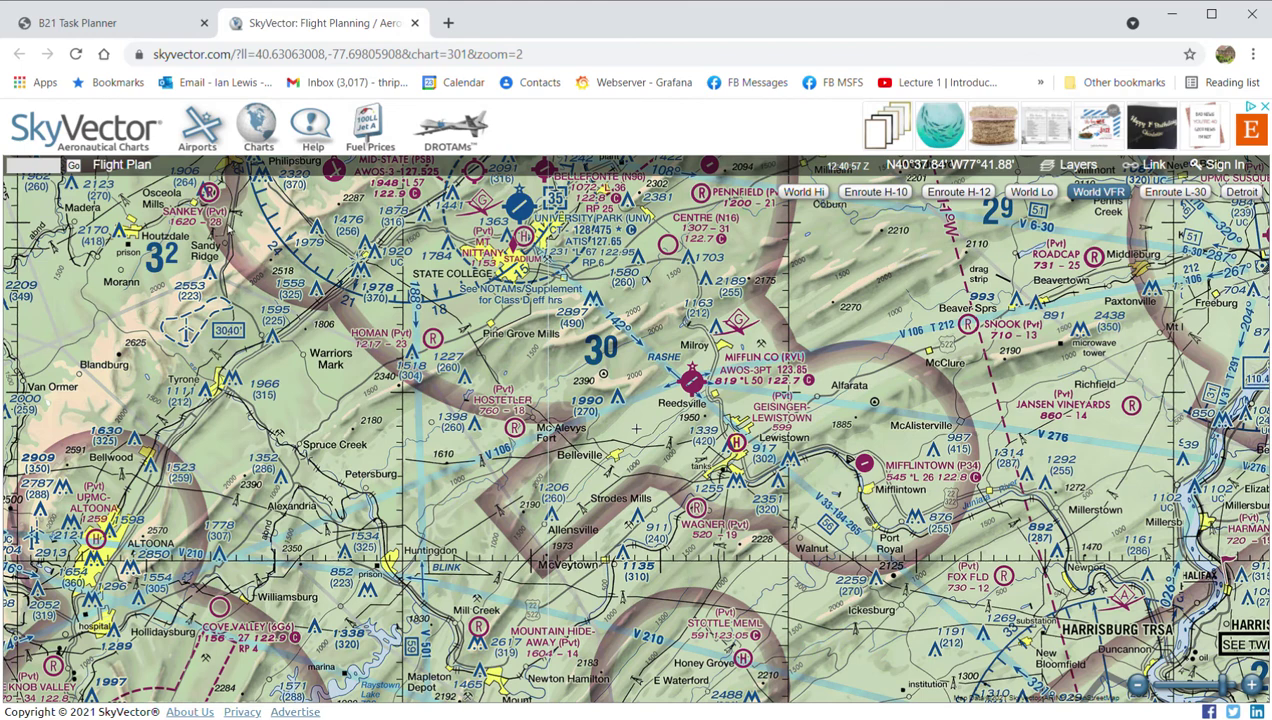
# Look up the airport krvl in SkyVector, review its information page, and return to the task planner.
pyautogui.click(203, 128)
pyautogui.click(426, 311)
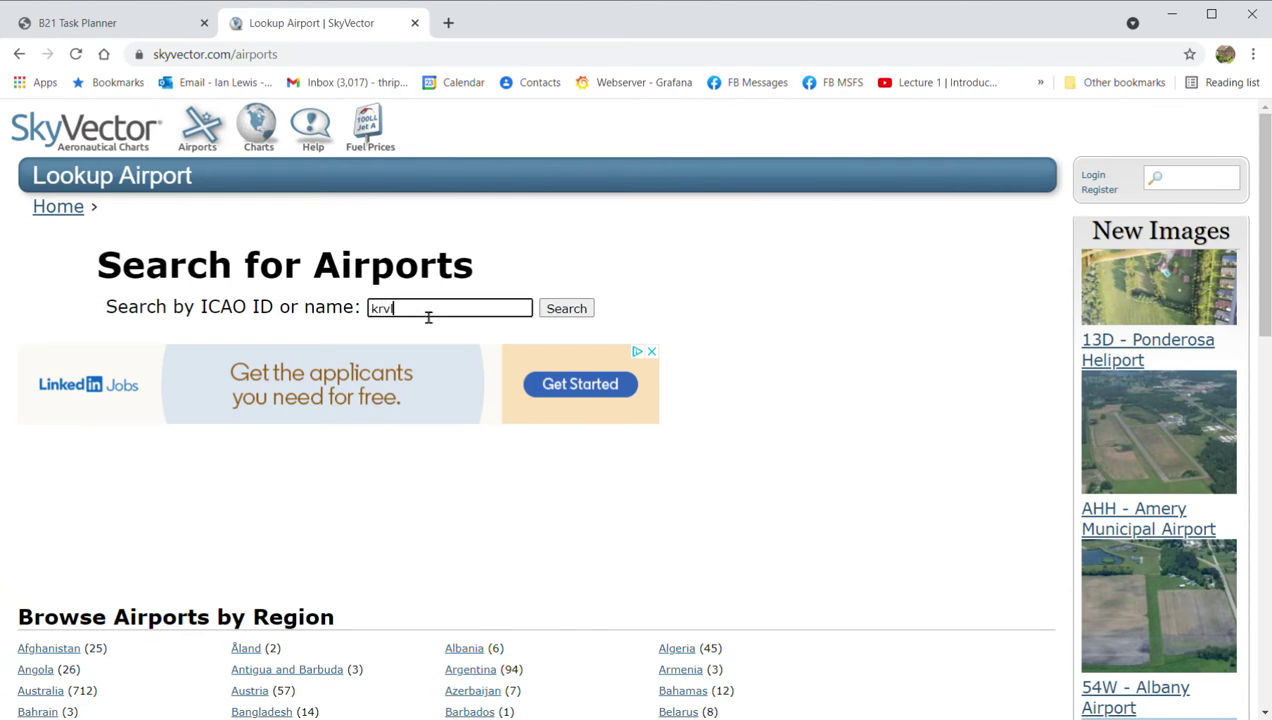
pyautogui.click(570, 309)
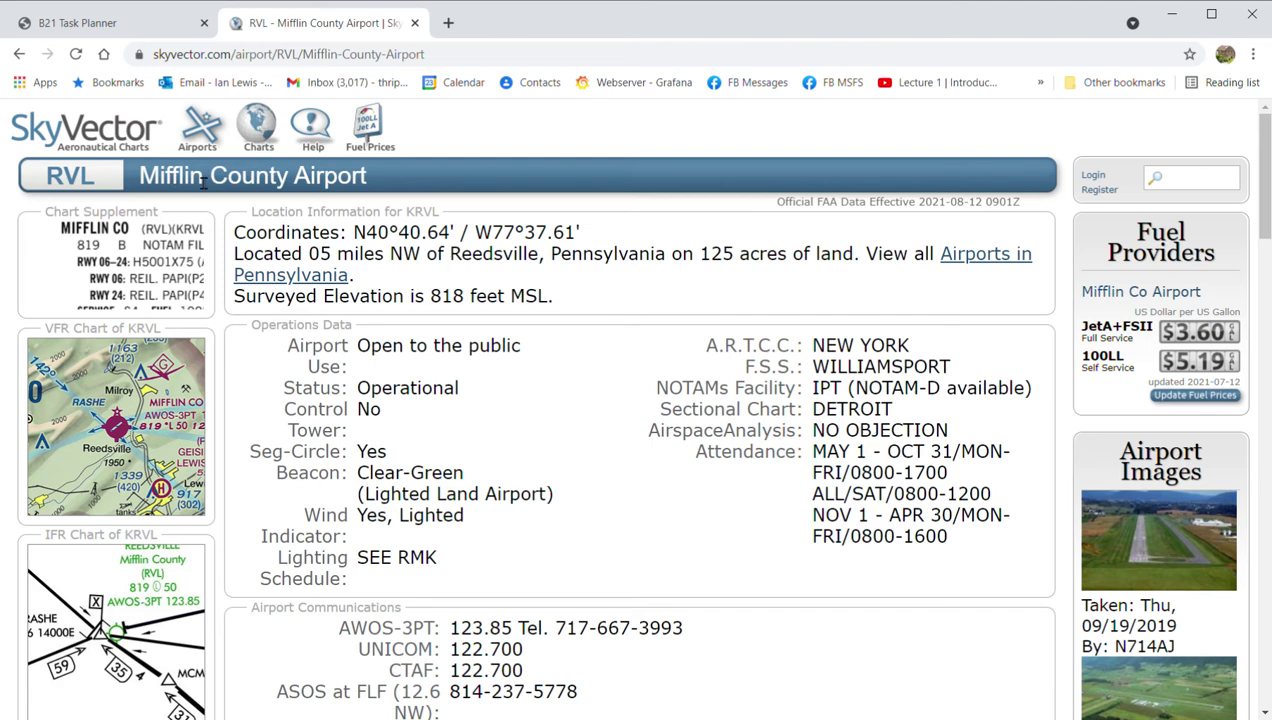
pyautogui.moveTo(162, 278)
pyautogui.click(412, 27)
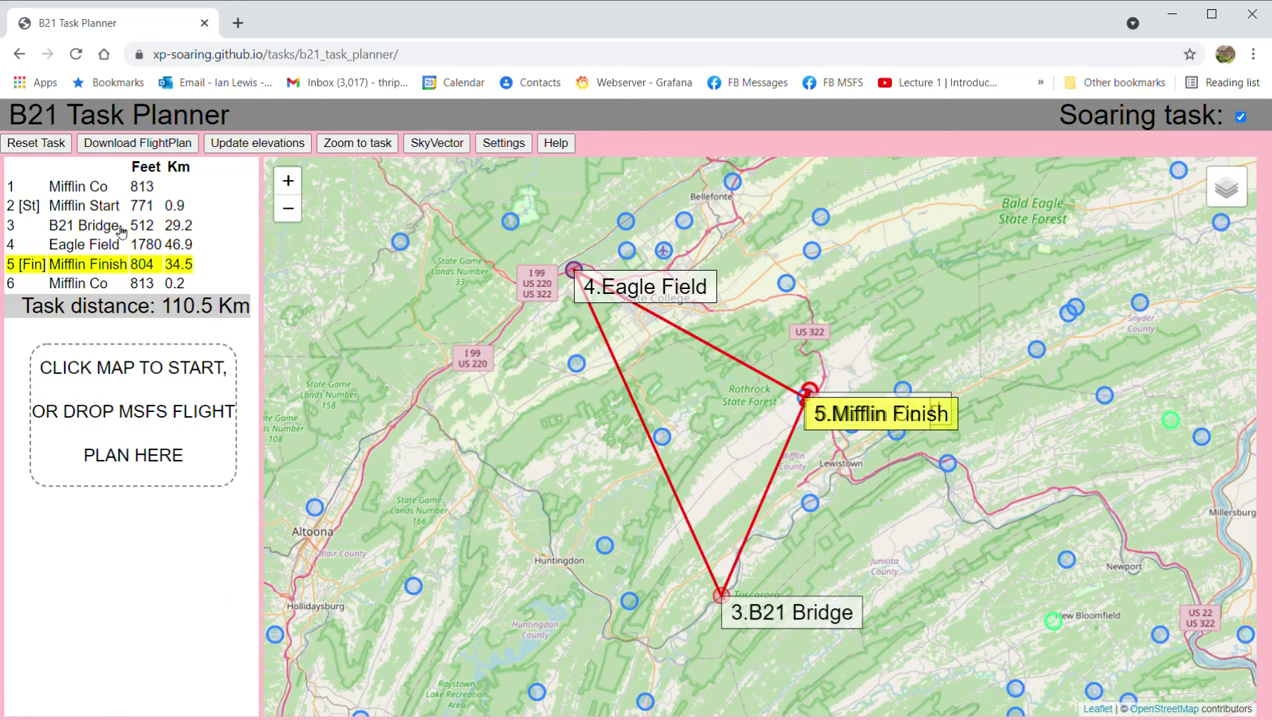
# Download the task as a flight plan file and reset the task.
pyautogui.click(122, 146)
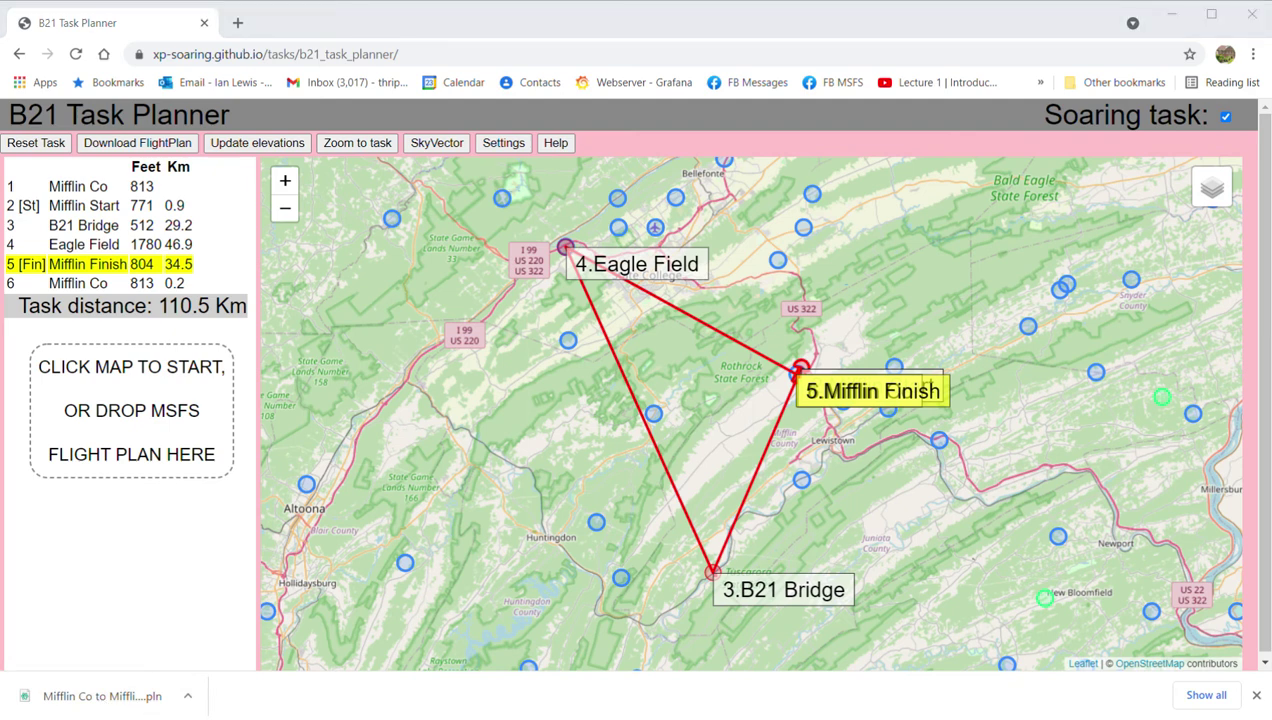
pyautogui.click(50, 142)
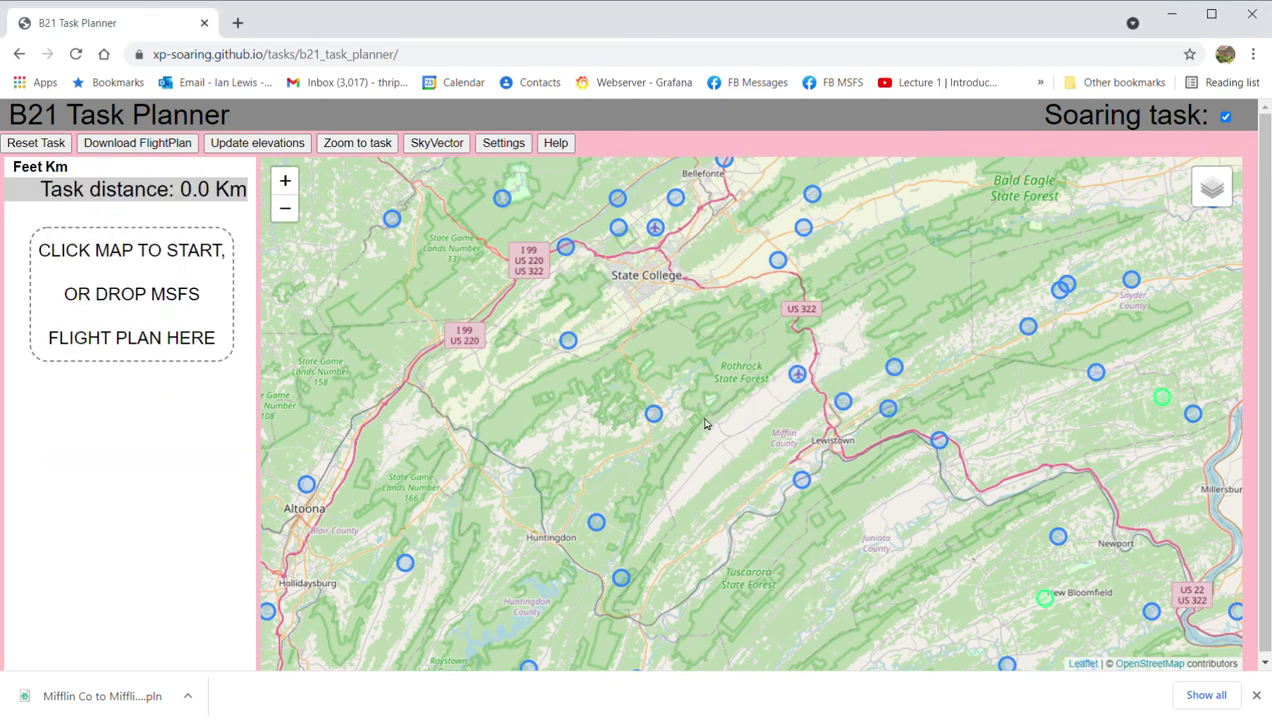
# Load the downloaded Mifflin Co flight plan file back into the task planner.
pyautogui.scroll(-3, 694, 392)
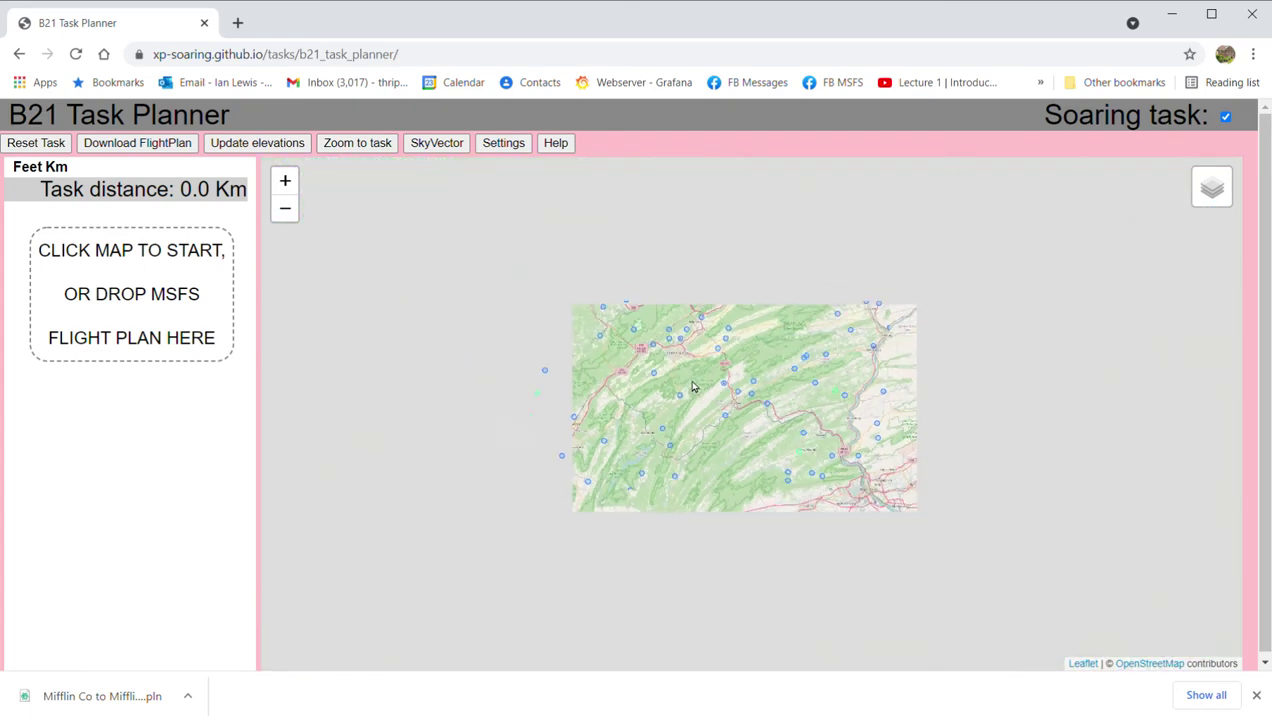
pyautogui.click(694, 392)
pyautogui.moveTo(511, 407); pyautogui.dragTo(862, 370)
pyautogui.click(862, 370)
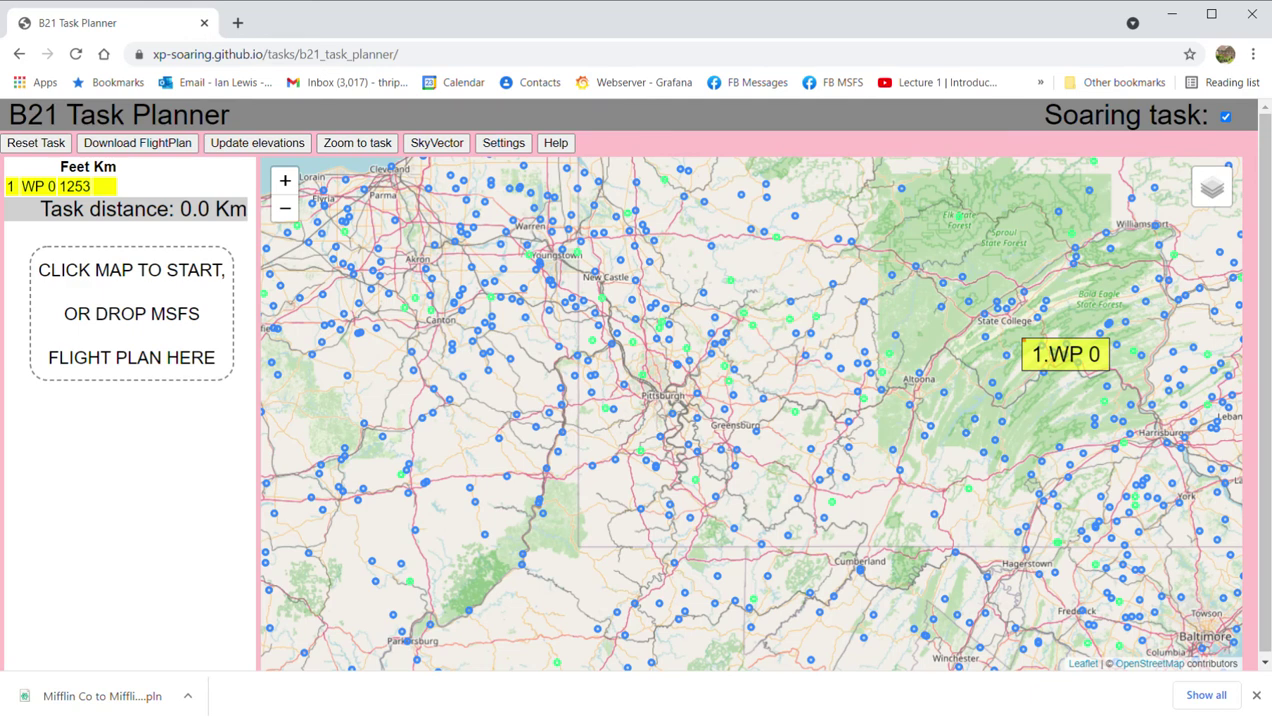
pyautogui.hotkey('alt', 'Tab')
pyautogui.hotkey('alt', 'Tab')
pyautogui.moveTo(137, 345); pyautogui.dragTo(138, 344)
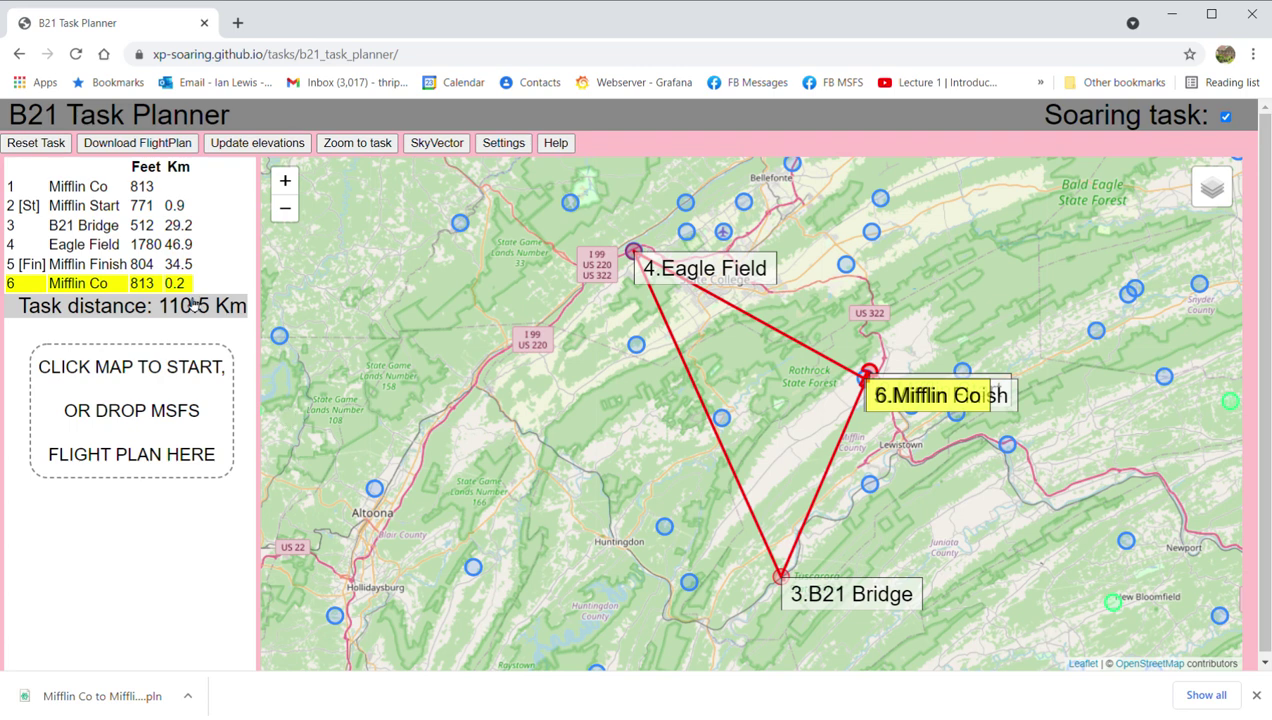
# Move the B21 Bridge waypoint to a spot east of Altoona and close its details.
pyautogui.moveTo(843, 594); pyautogui.dragTo(557, 534)
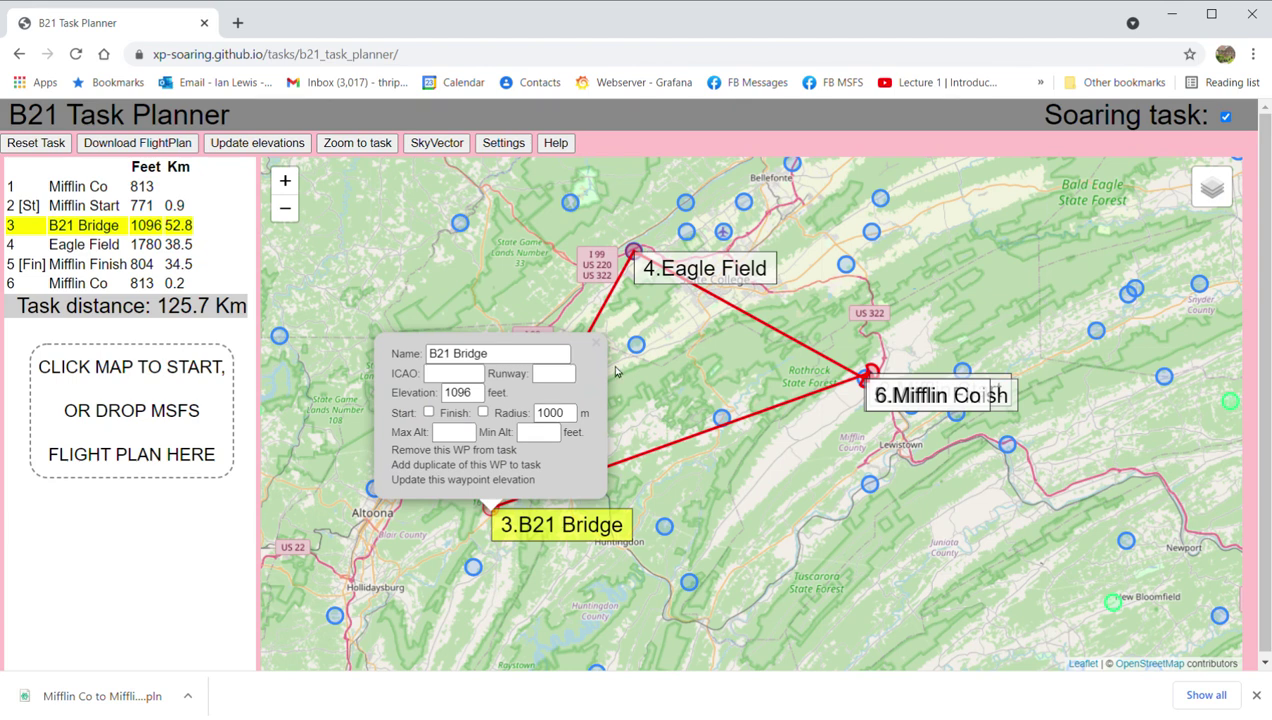
pyautogui.click(596, 342)
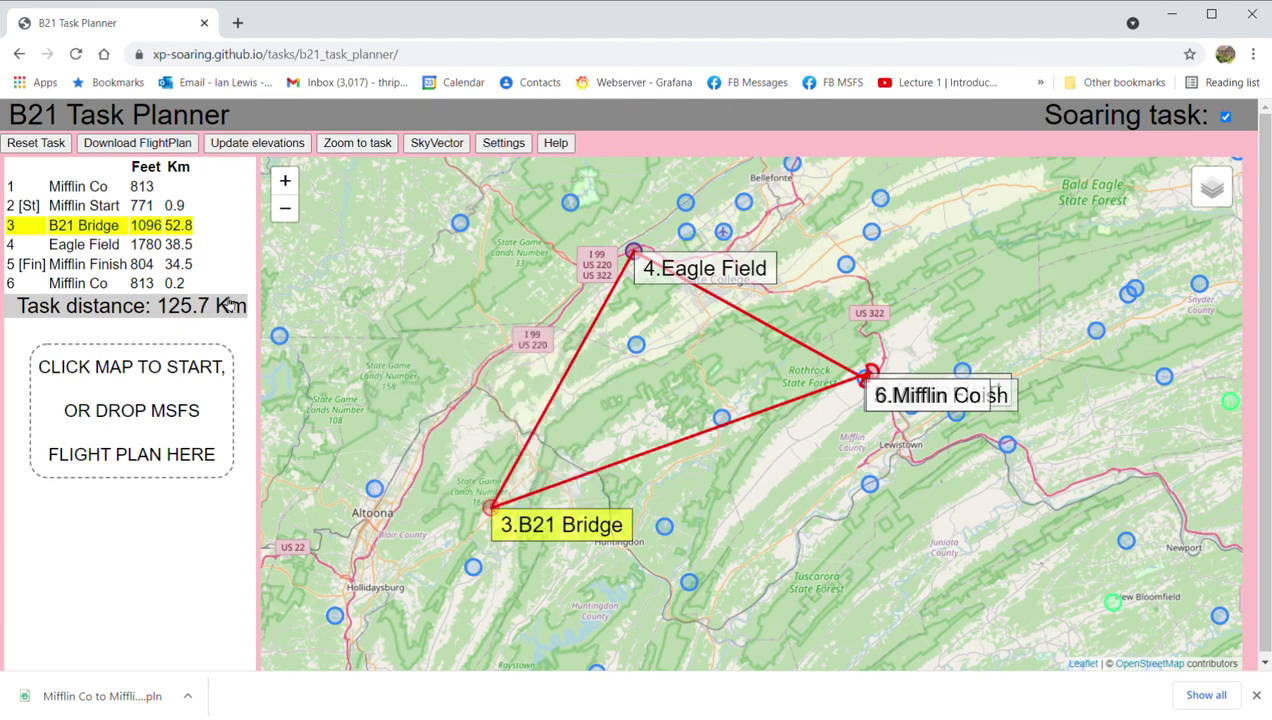